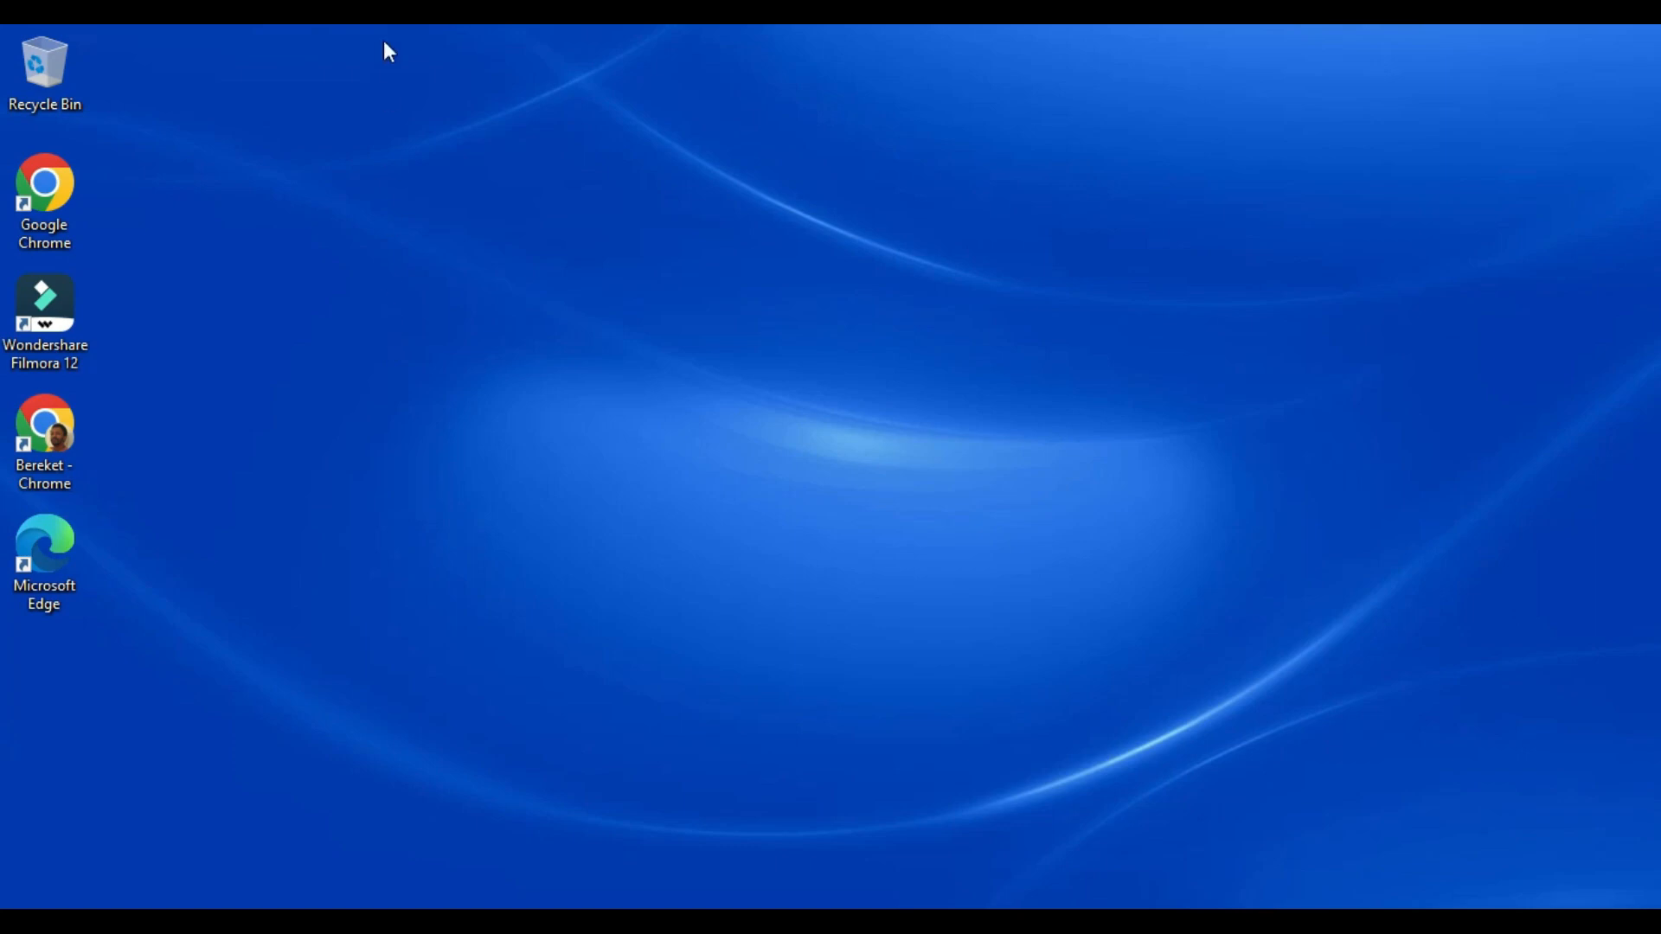
# In a new Chrome tab, search Google for "sql server download" and open Microsoft's SQL Server Downloads page.
pyautogui.click(390, 13)
pyautogui.click(328, 49)
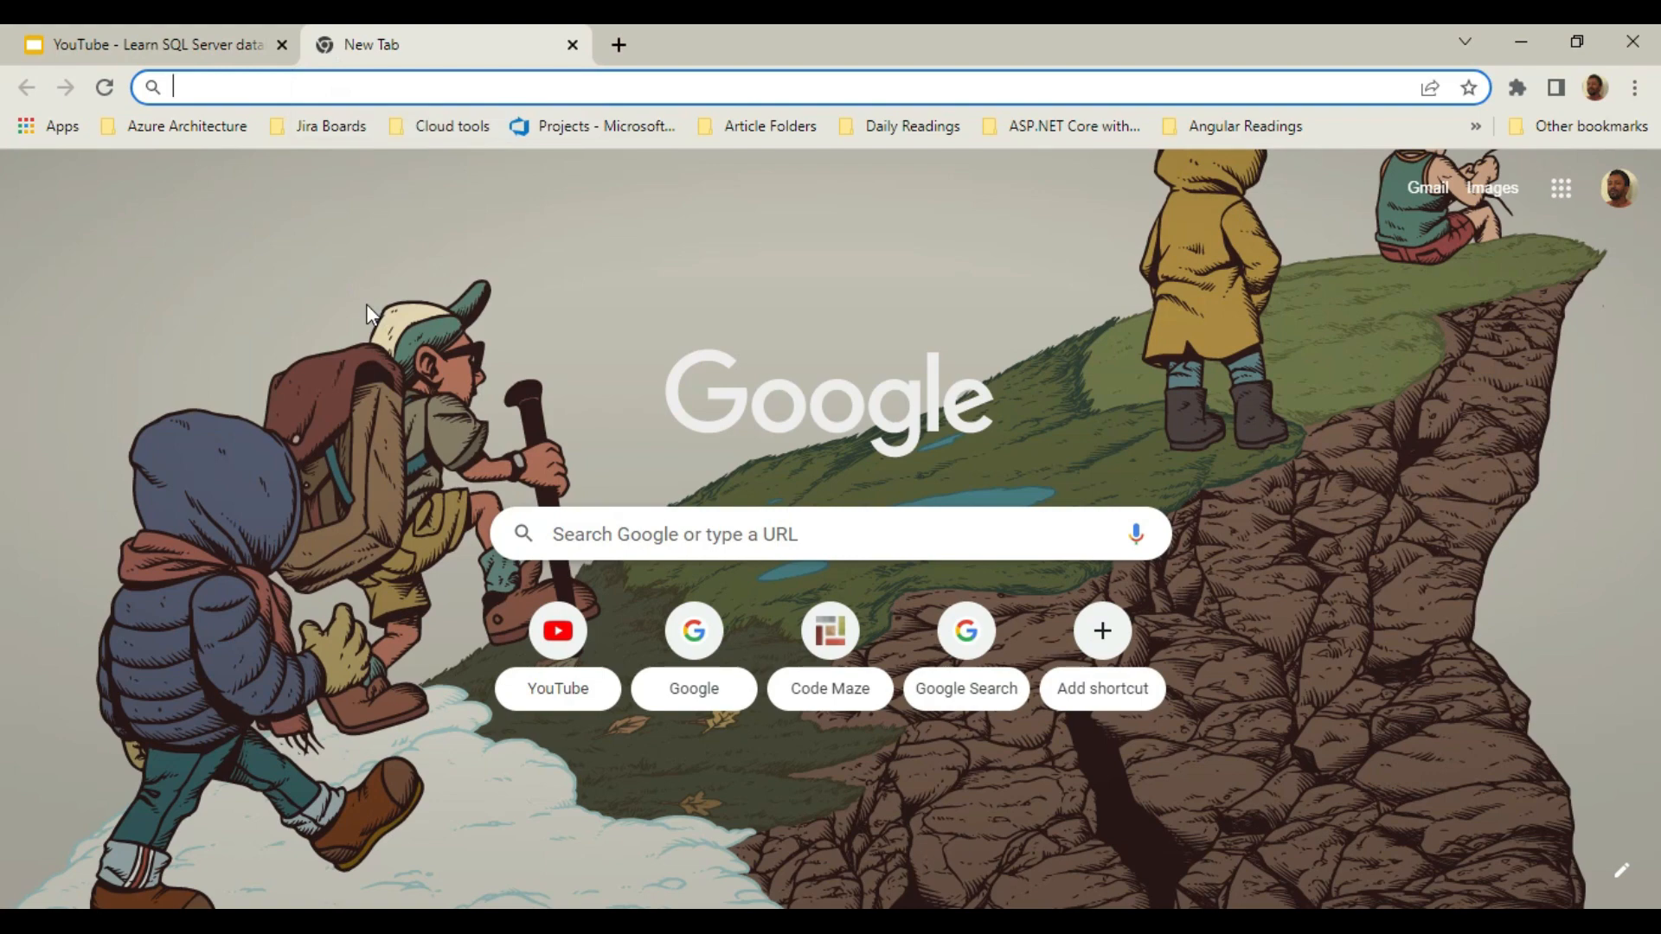
pyautogui.write('sql server download')
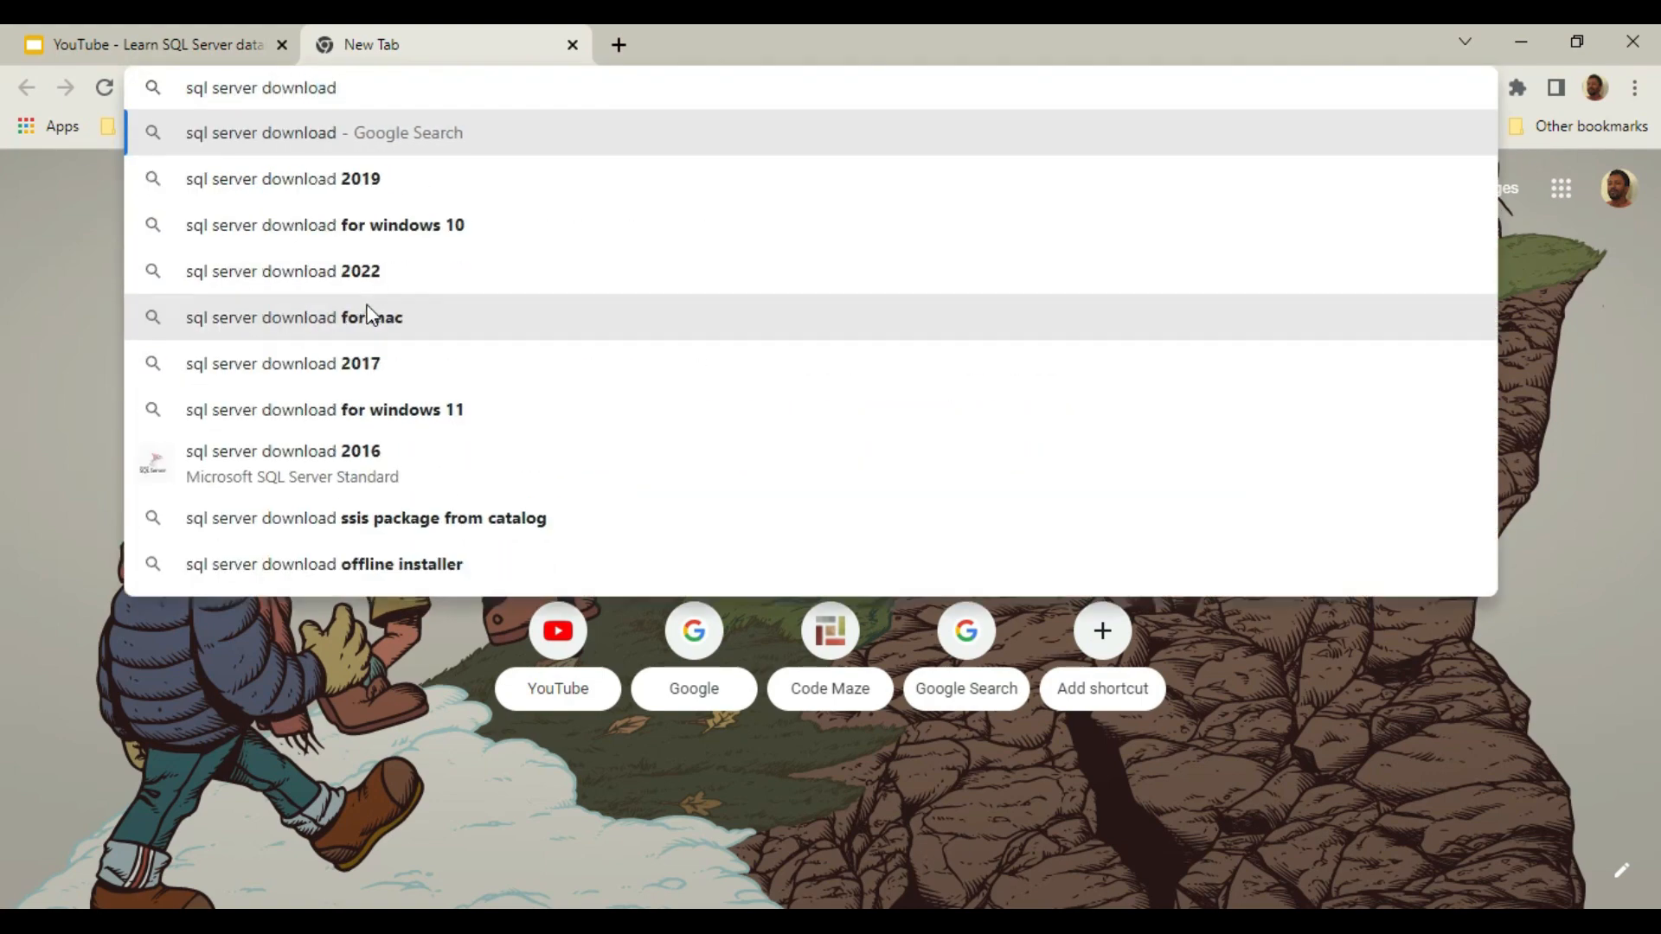
pyautogui.press('Return')
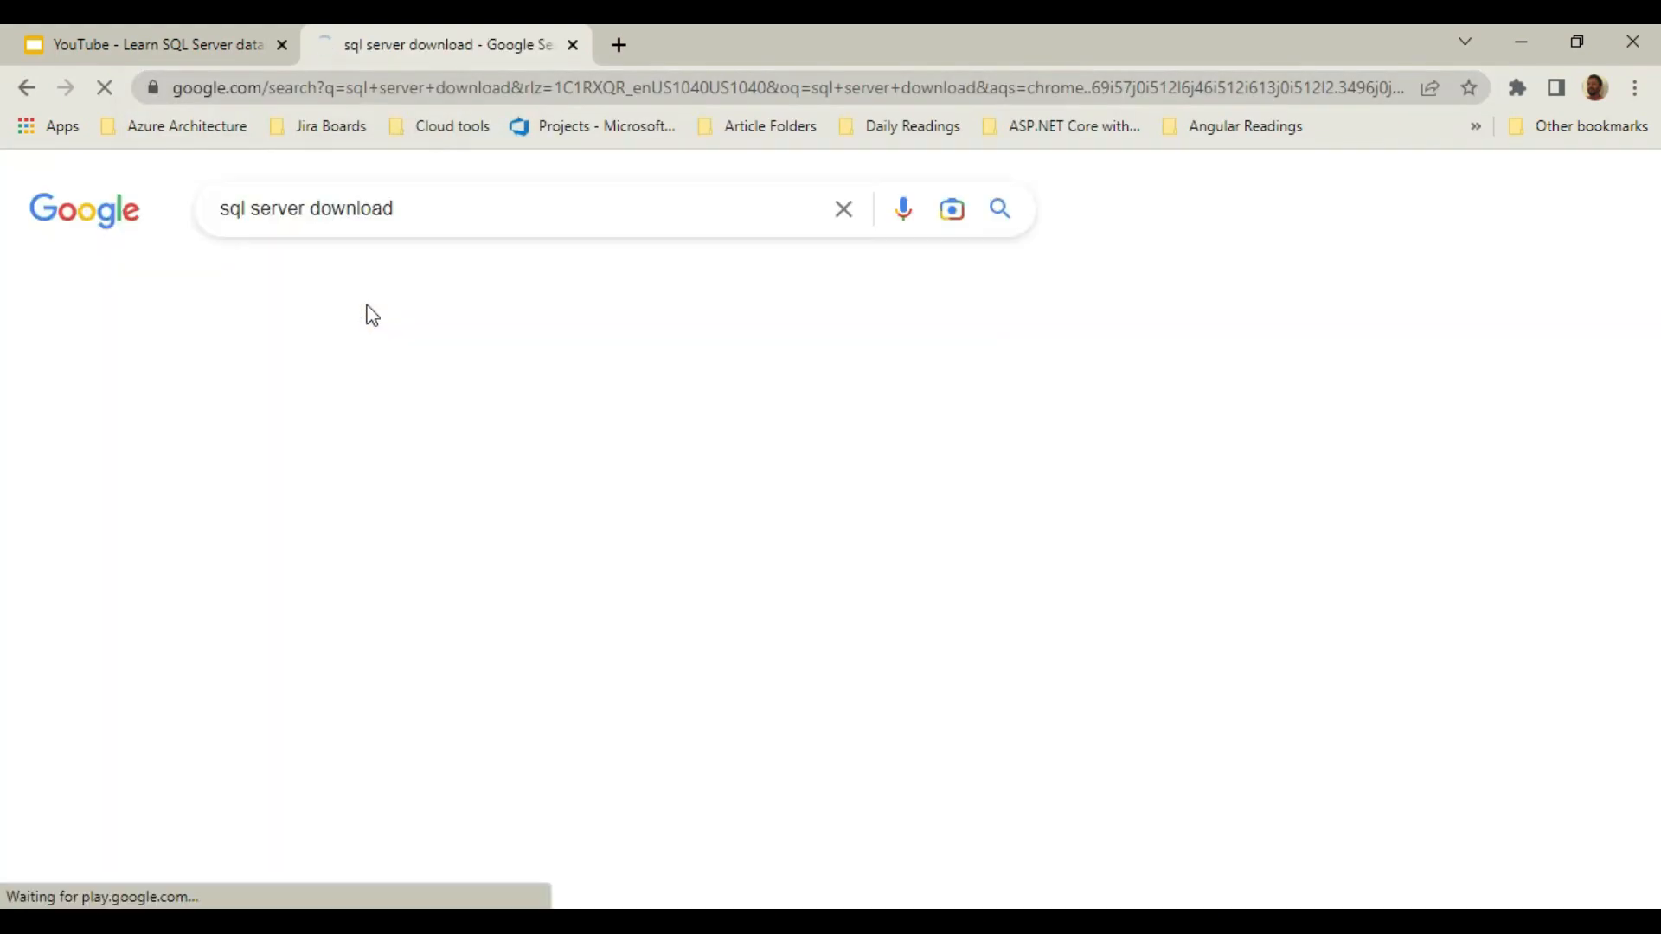
pyautogui.scroll(-7, 173, 521)
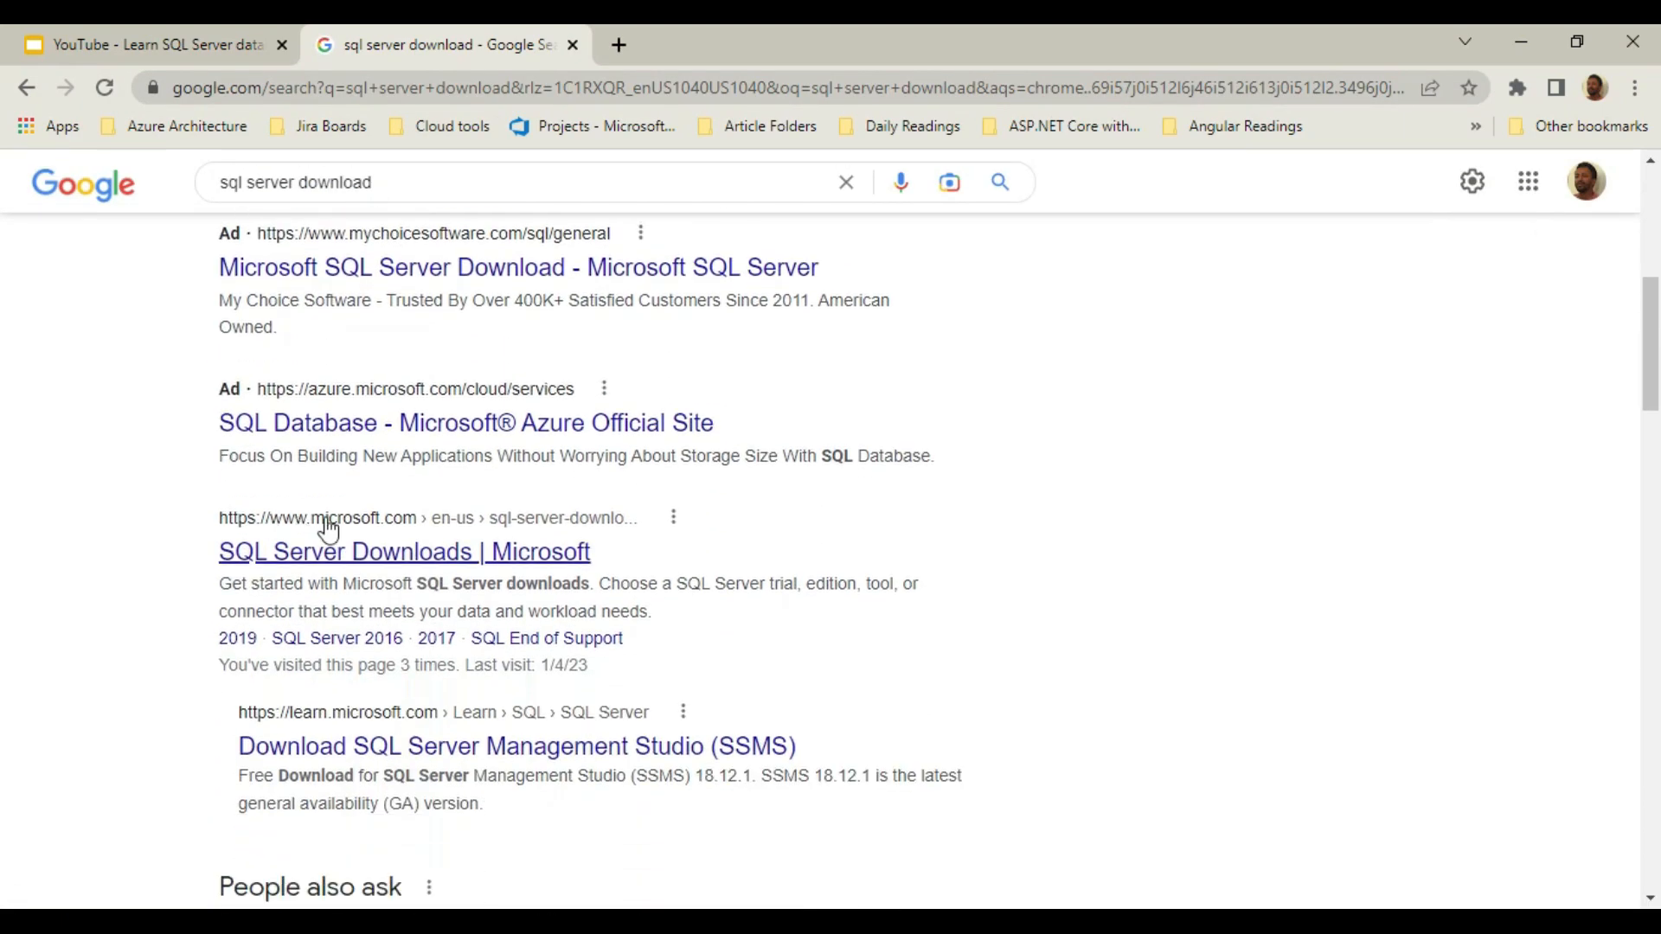
pyautogui.click(380, 554)
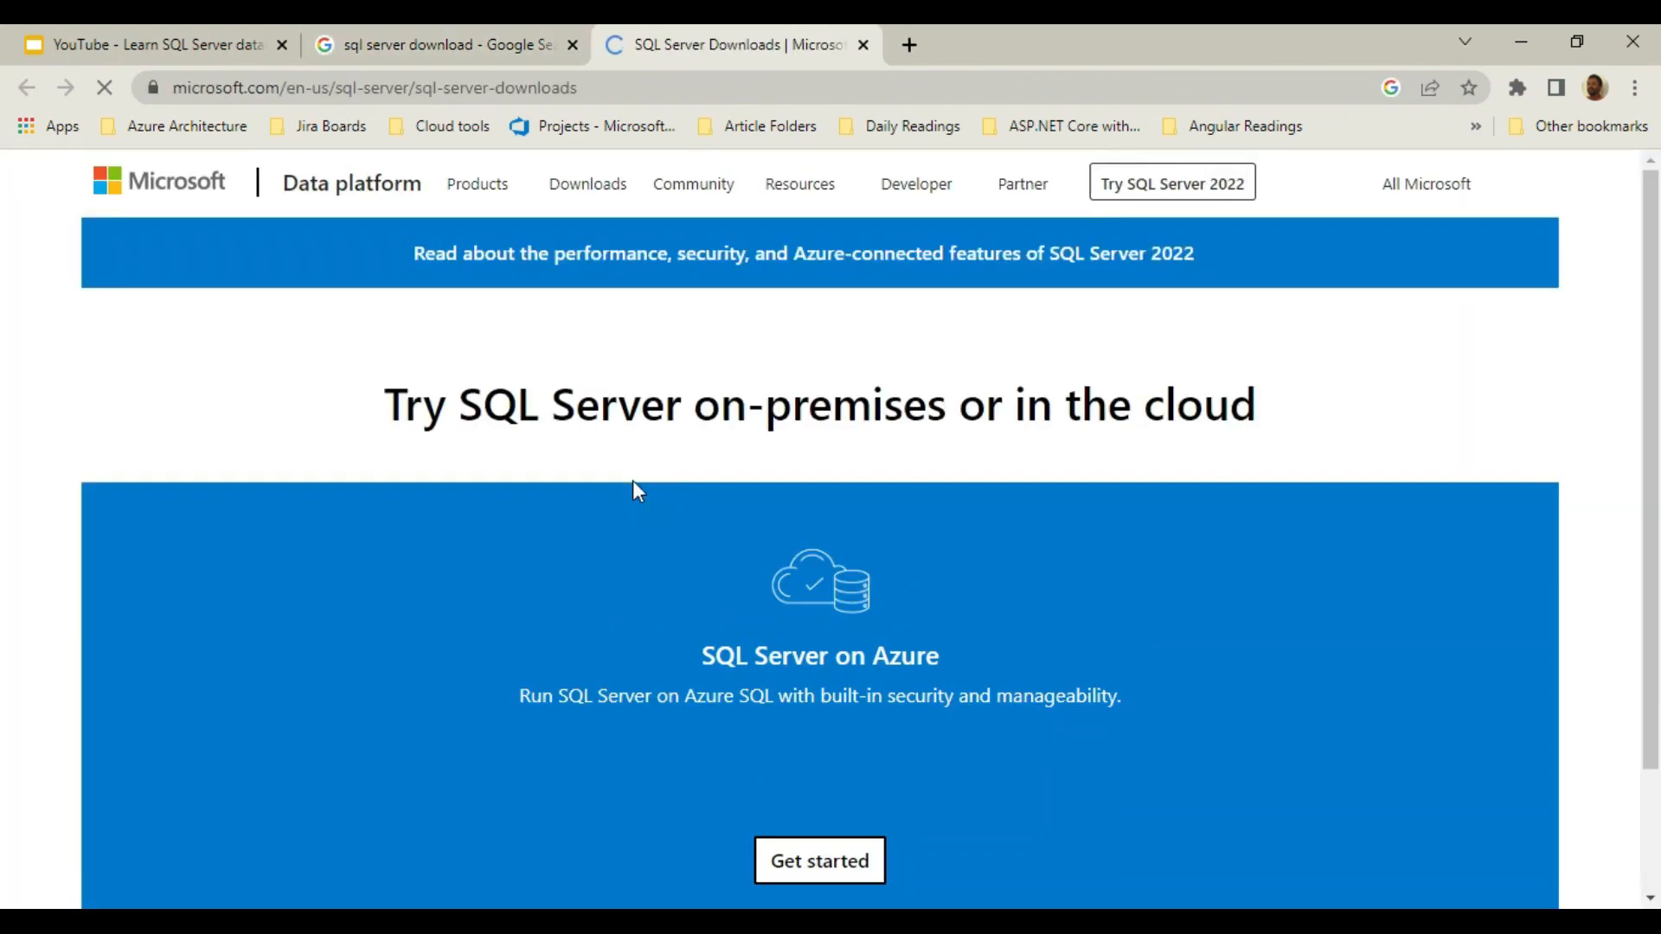
# Download the SQL Server 2022 Developer edition installer and launch SQL2022-SSEI-Dev.exe.
pyautogui.scroll(-1, 683, 433)
pyautogui.scroll(-12, 697, 411)
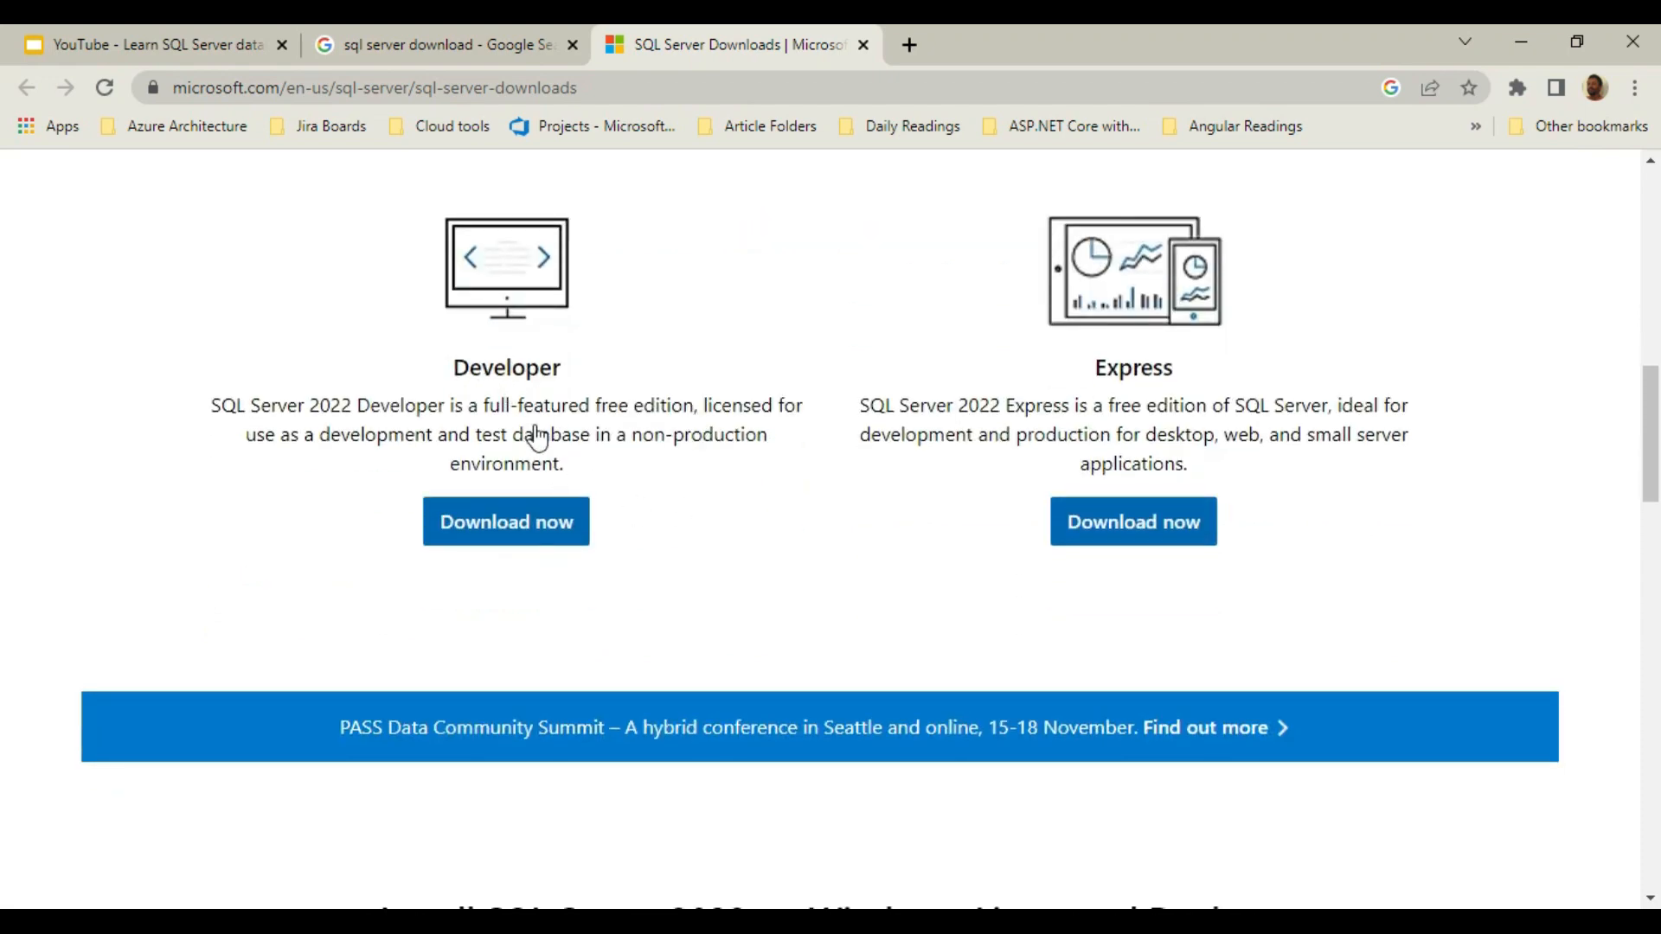
pyautogui.click(519, 528)
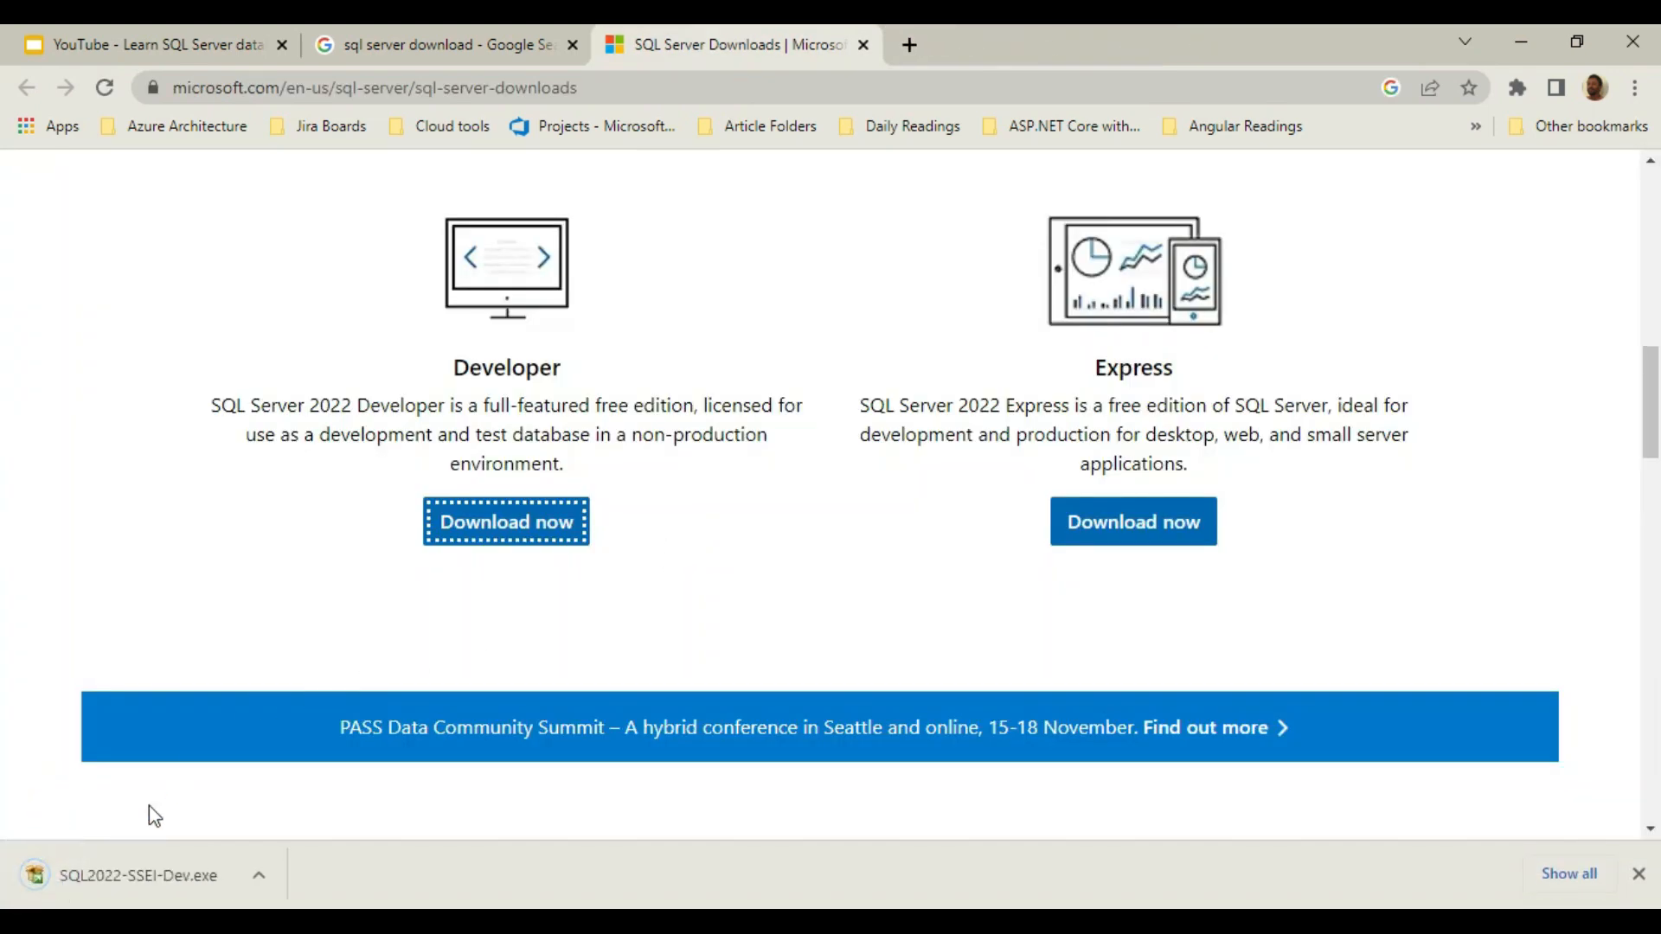
pyautogui.click(138, 884)
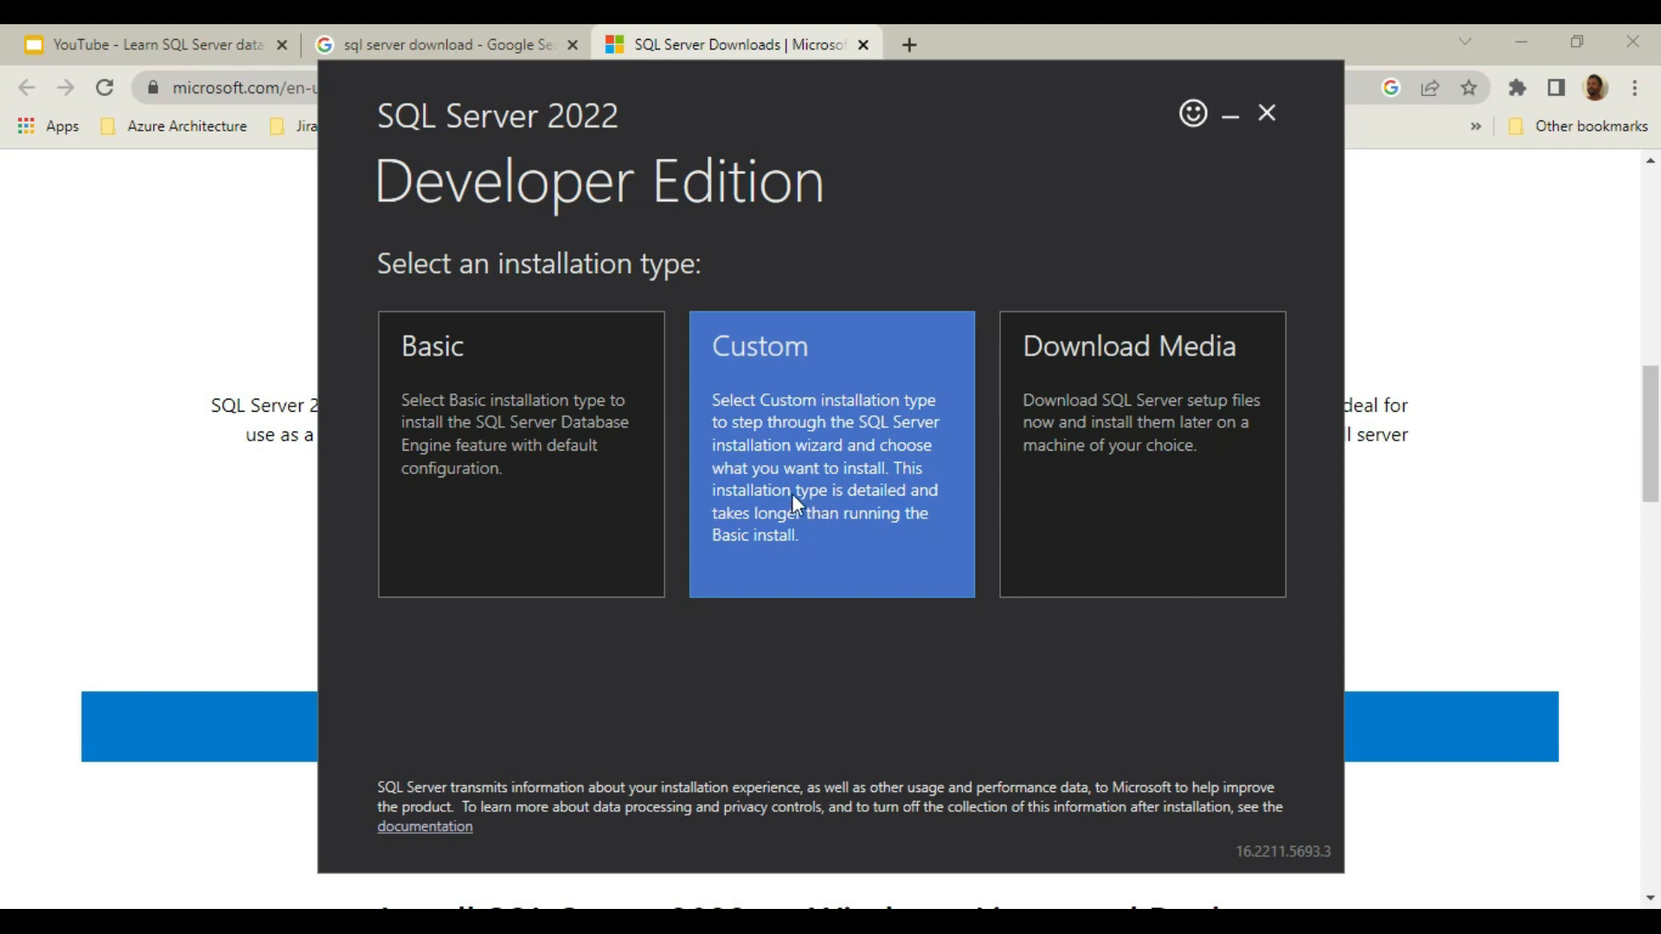
# Install SQL Server 2022 Developer with the Basic type, accepting the license terms and keeping the default install location.
pyautogui.click(520, 475)
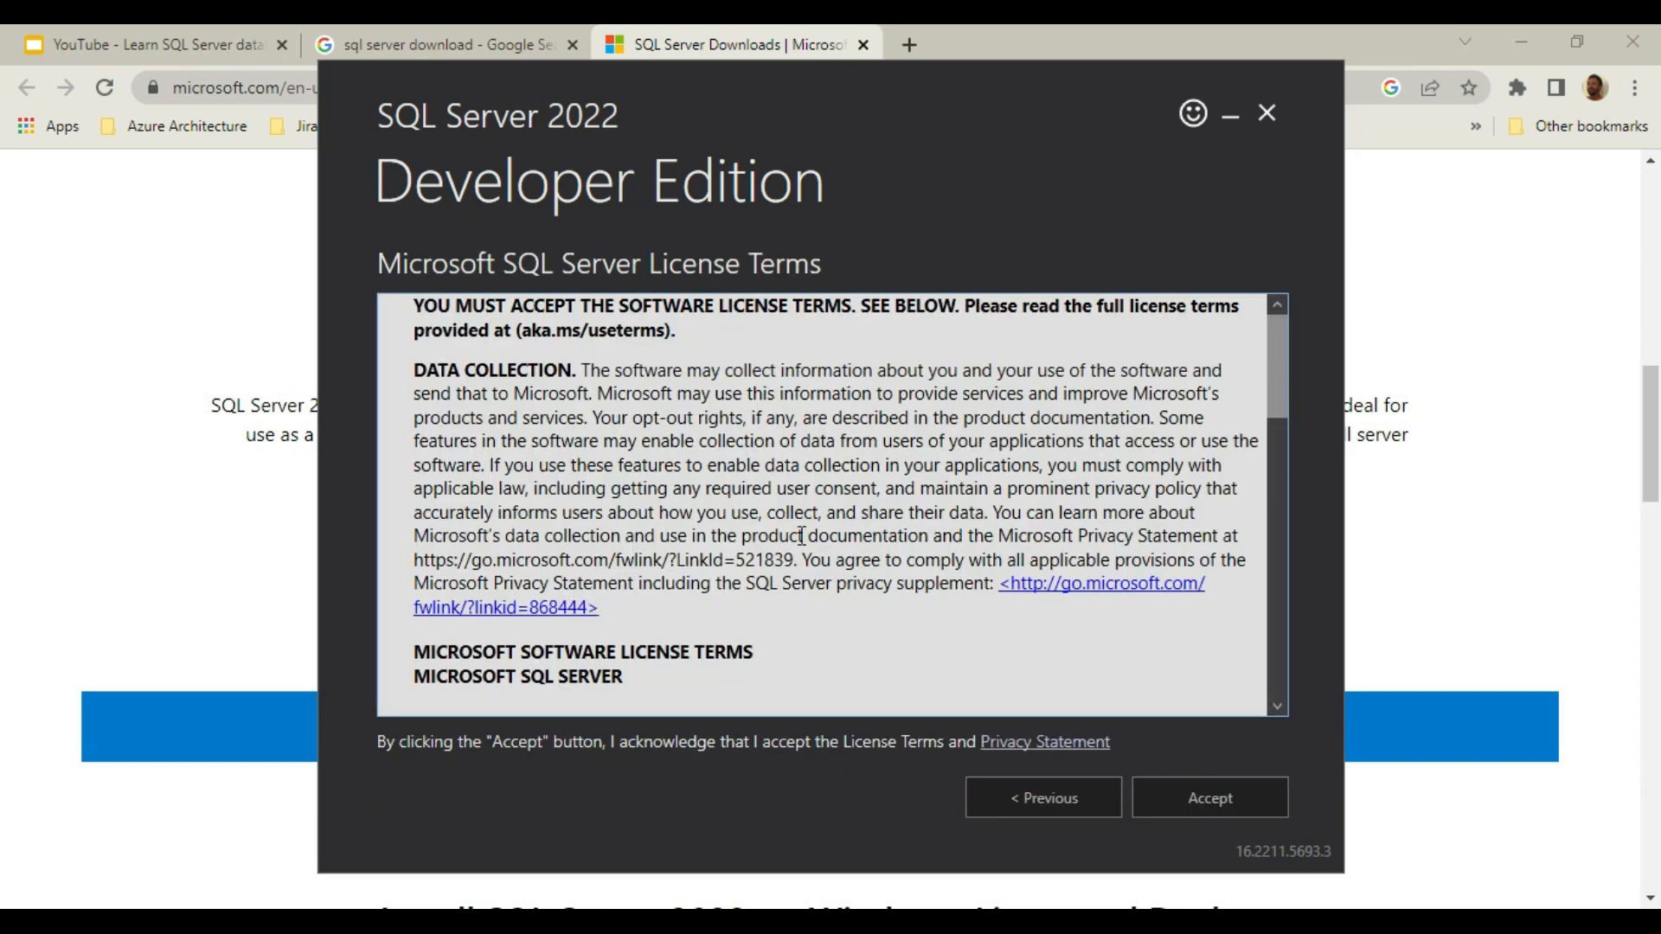
pyautogui.click(1225, 797)
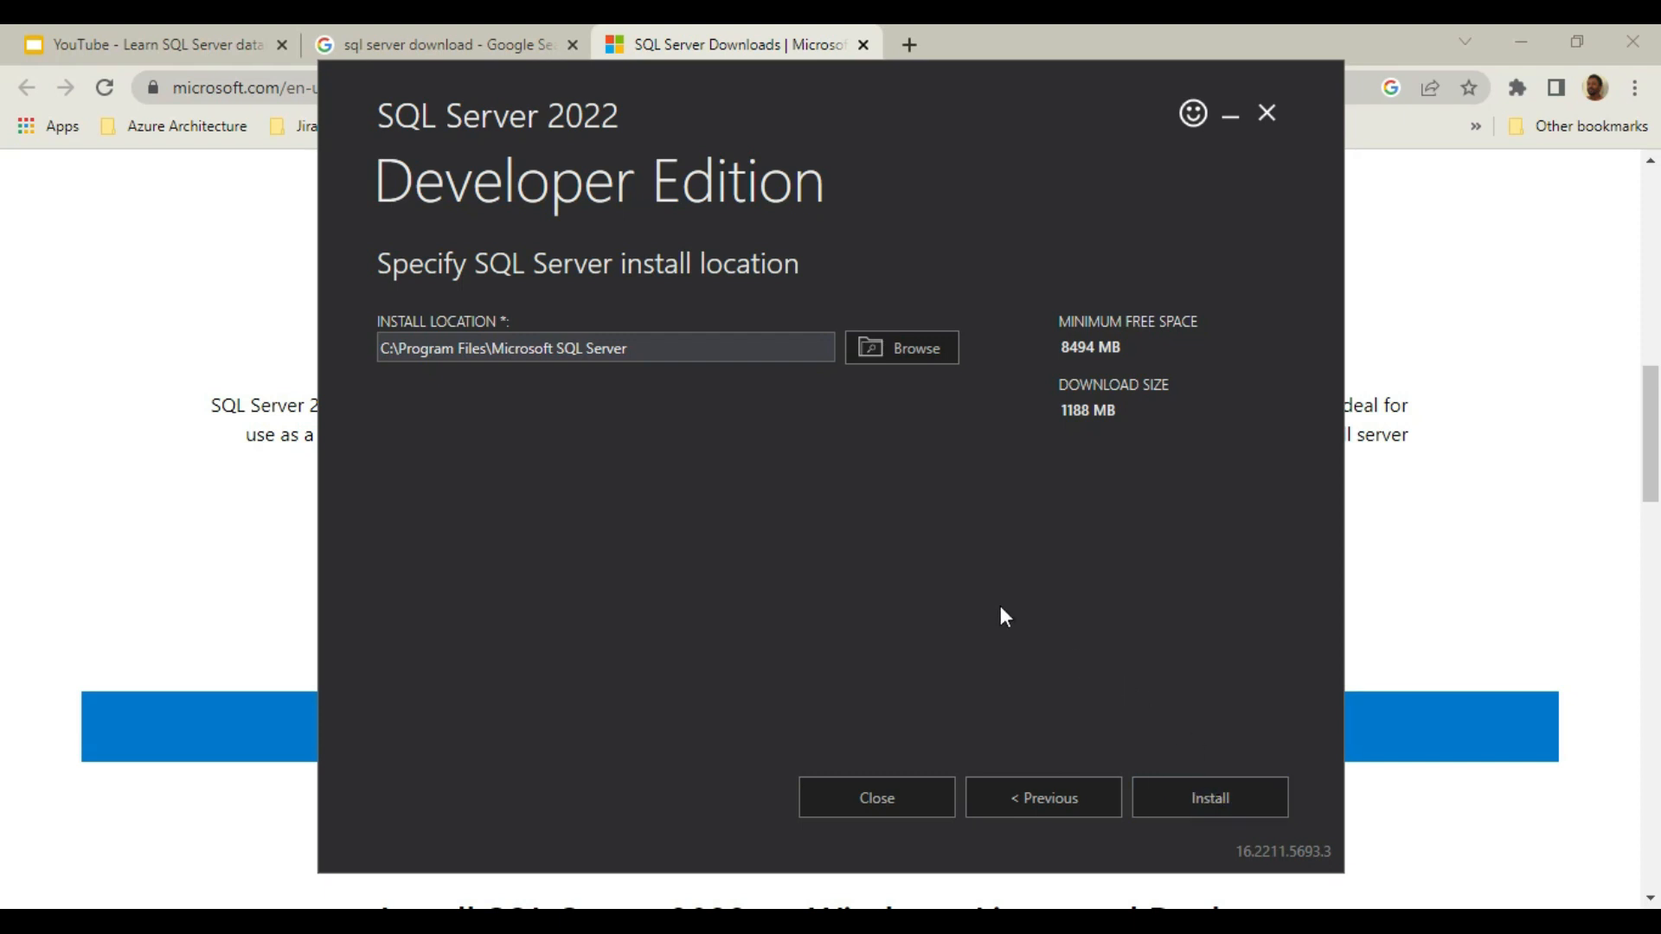
pyautogui.click(1220, 802)
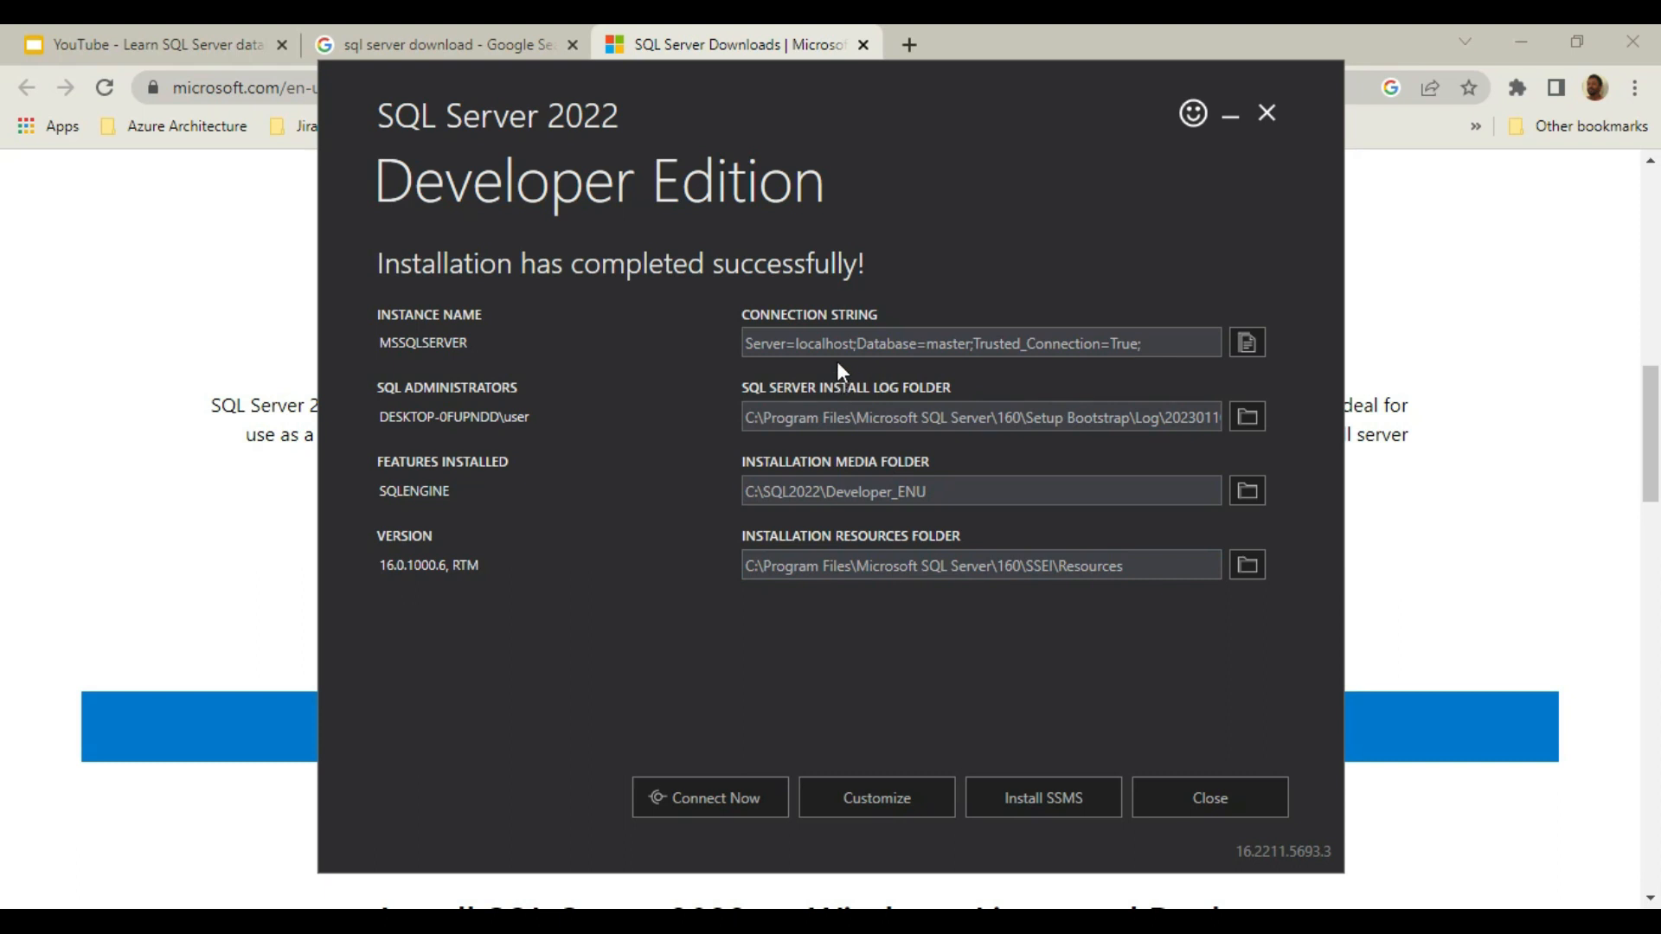
# Examine the connection string in the installation summary.
pyautogui.moveTo(1163, 344); pyautogui.dragTo(752, 355)
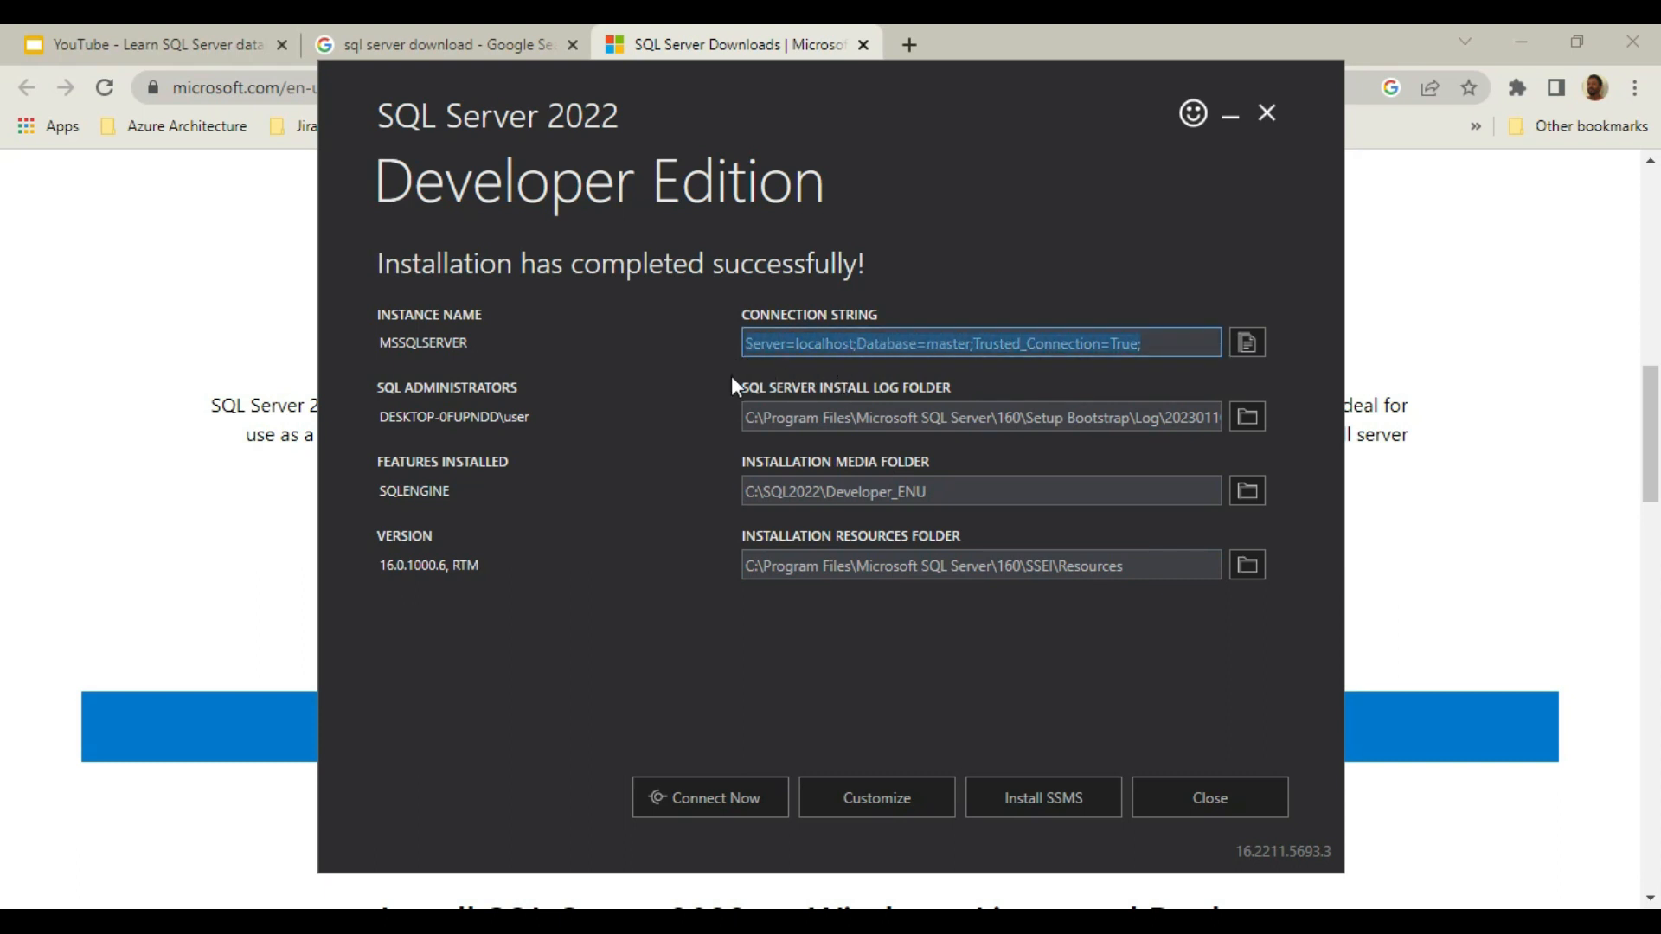
pyautogui.click(726, 410)
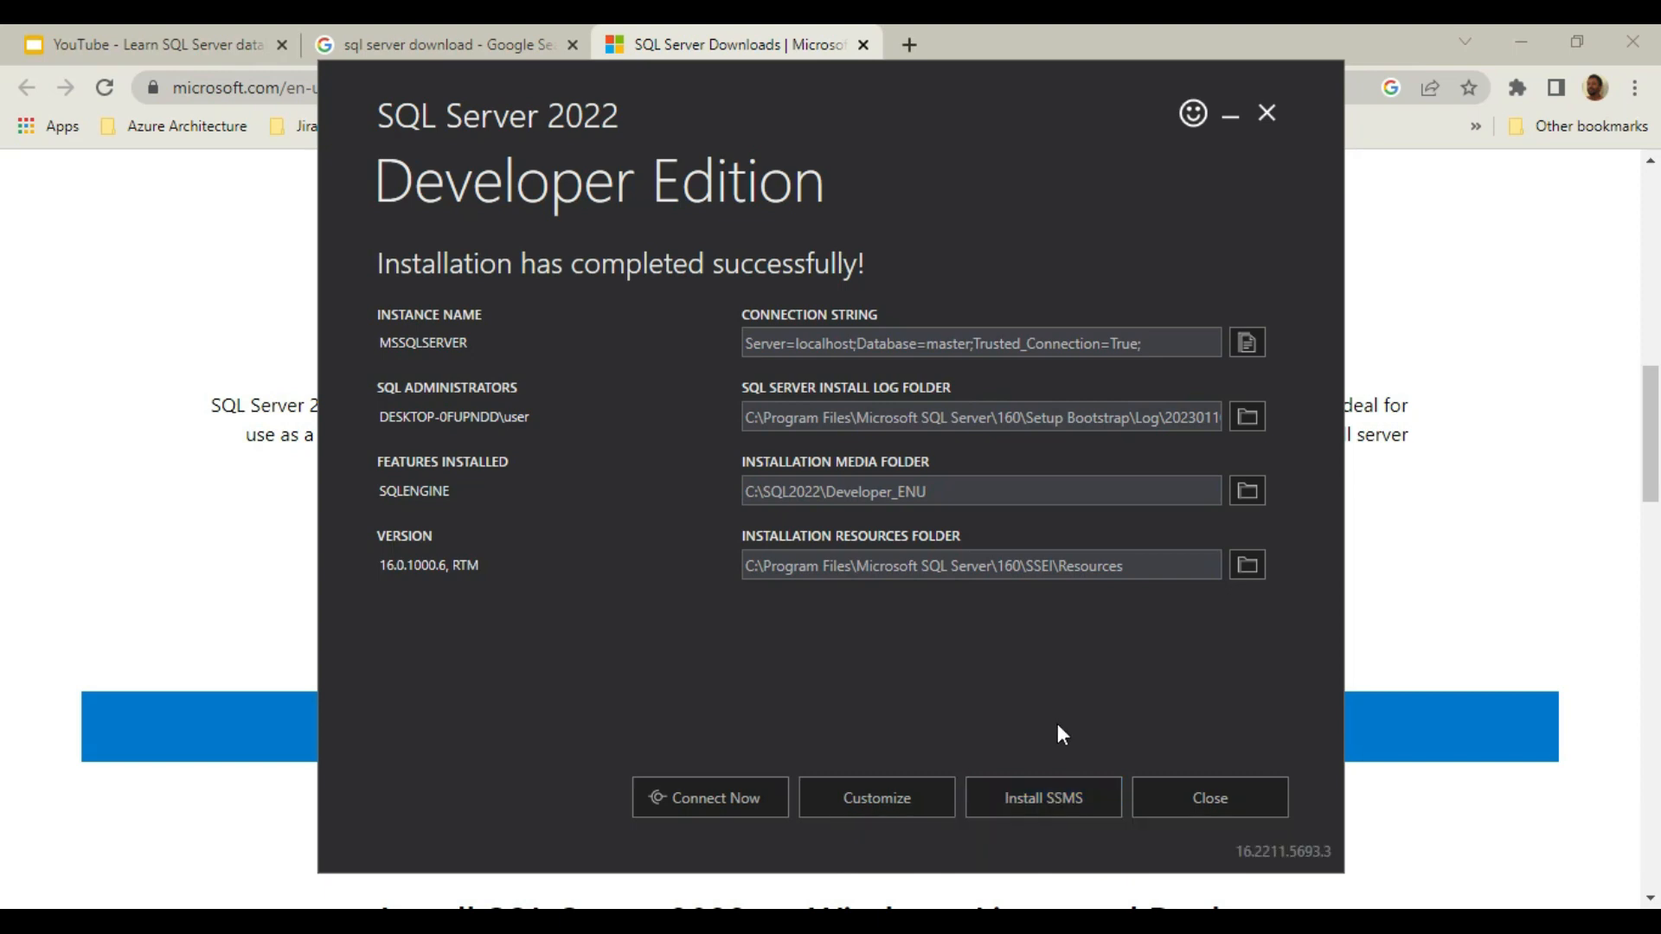
# Go from the installer to the SSMS download page and download SQL Server Management Studio (SSMS) 19 (Preview).
pyautogui.click(1043, 804)
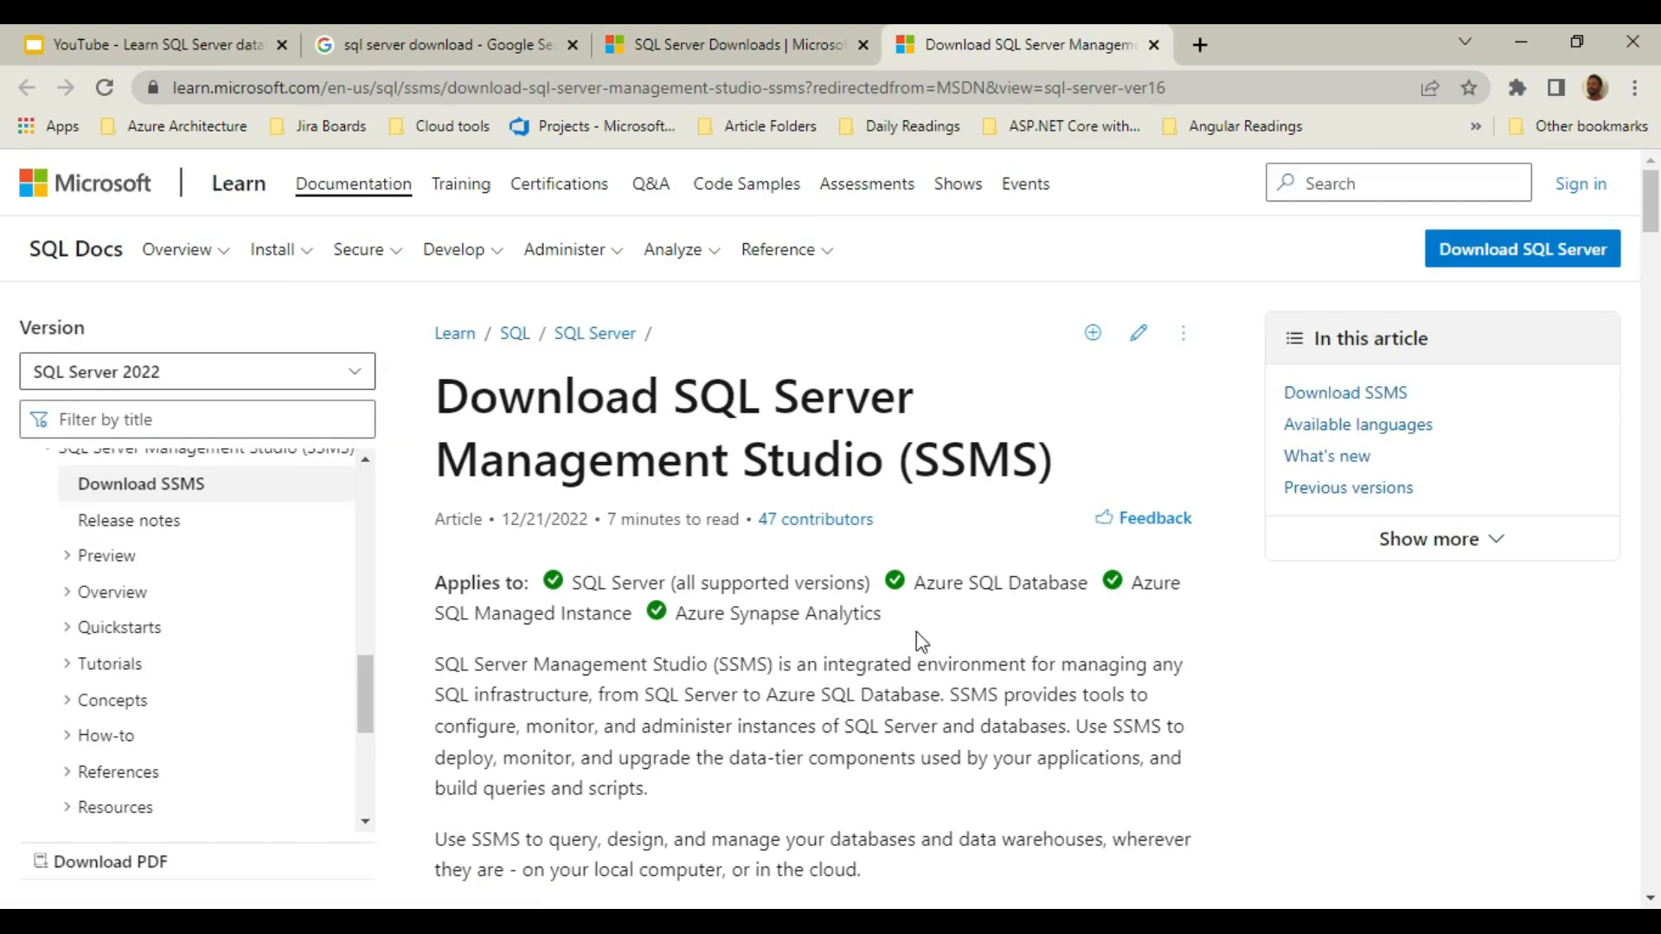
pyautogui.scroll(-6, 916, 633)
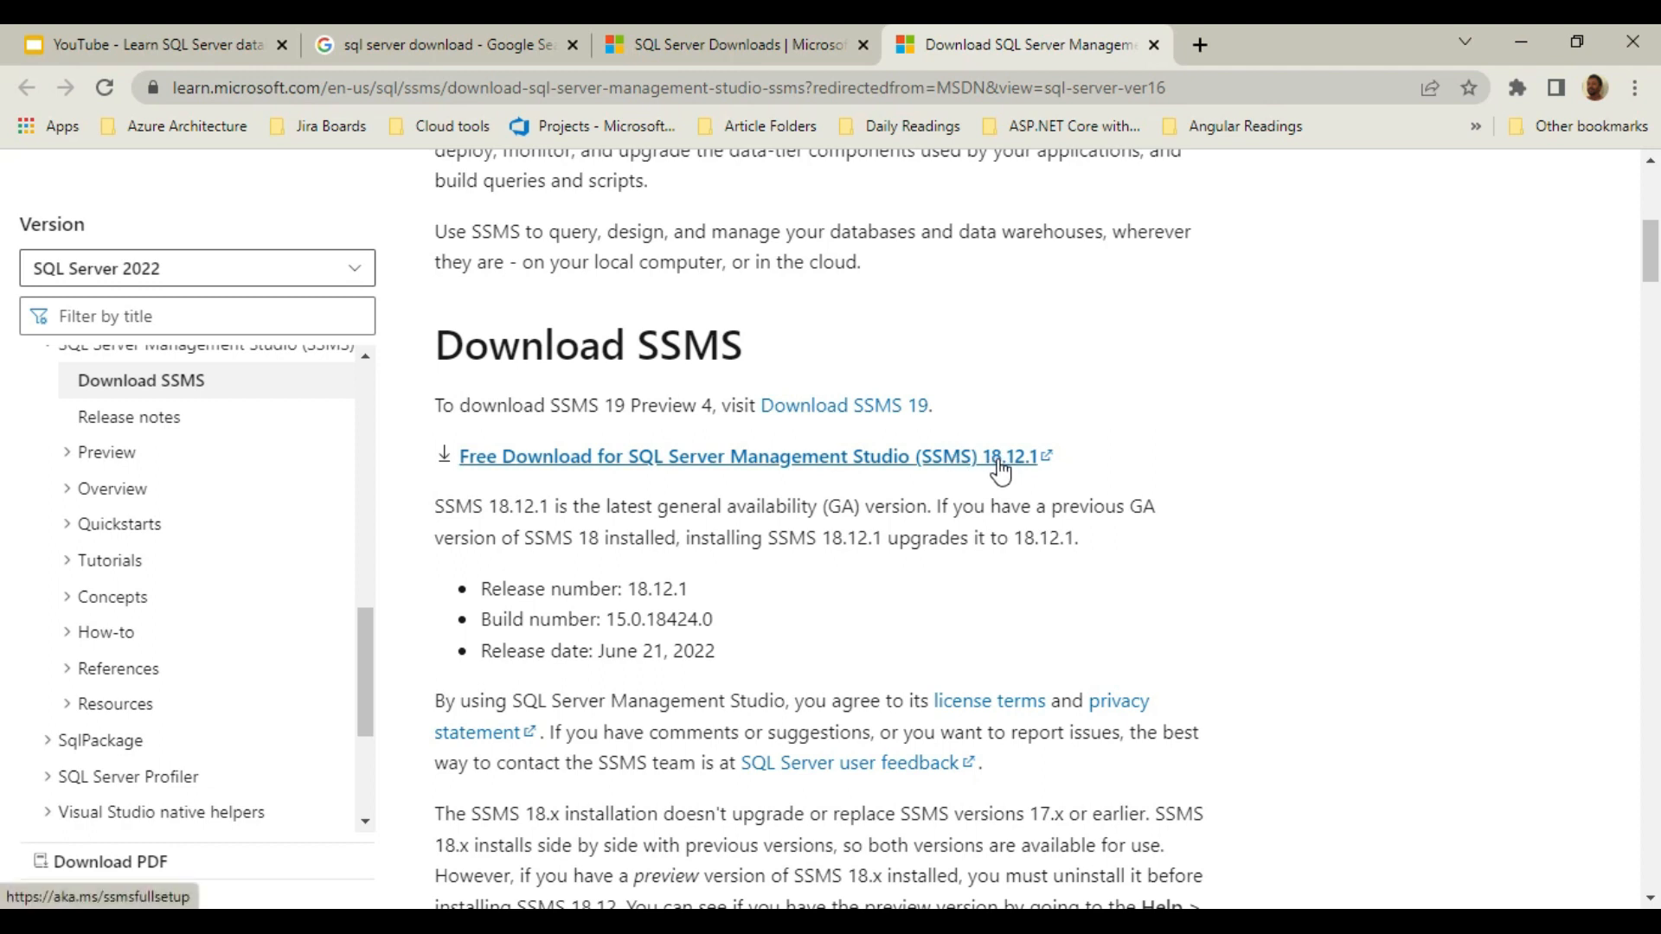
pyautogui.click(844, 411)
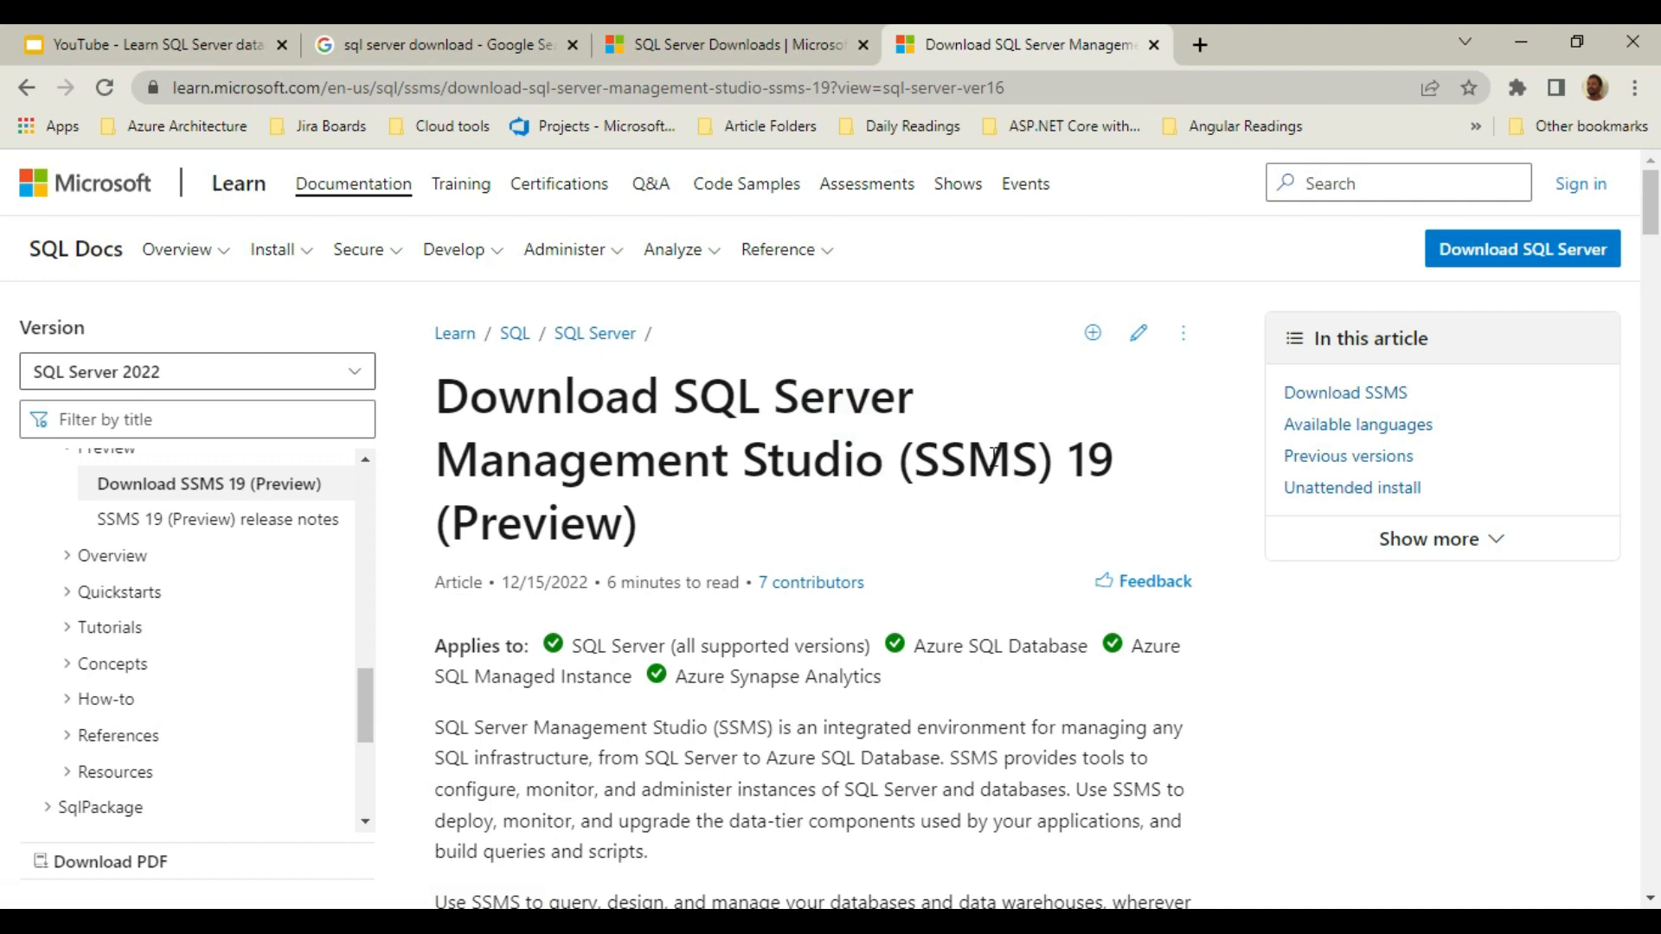
pyautogui.scroll(-5, 994, 467)
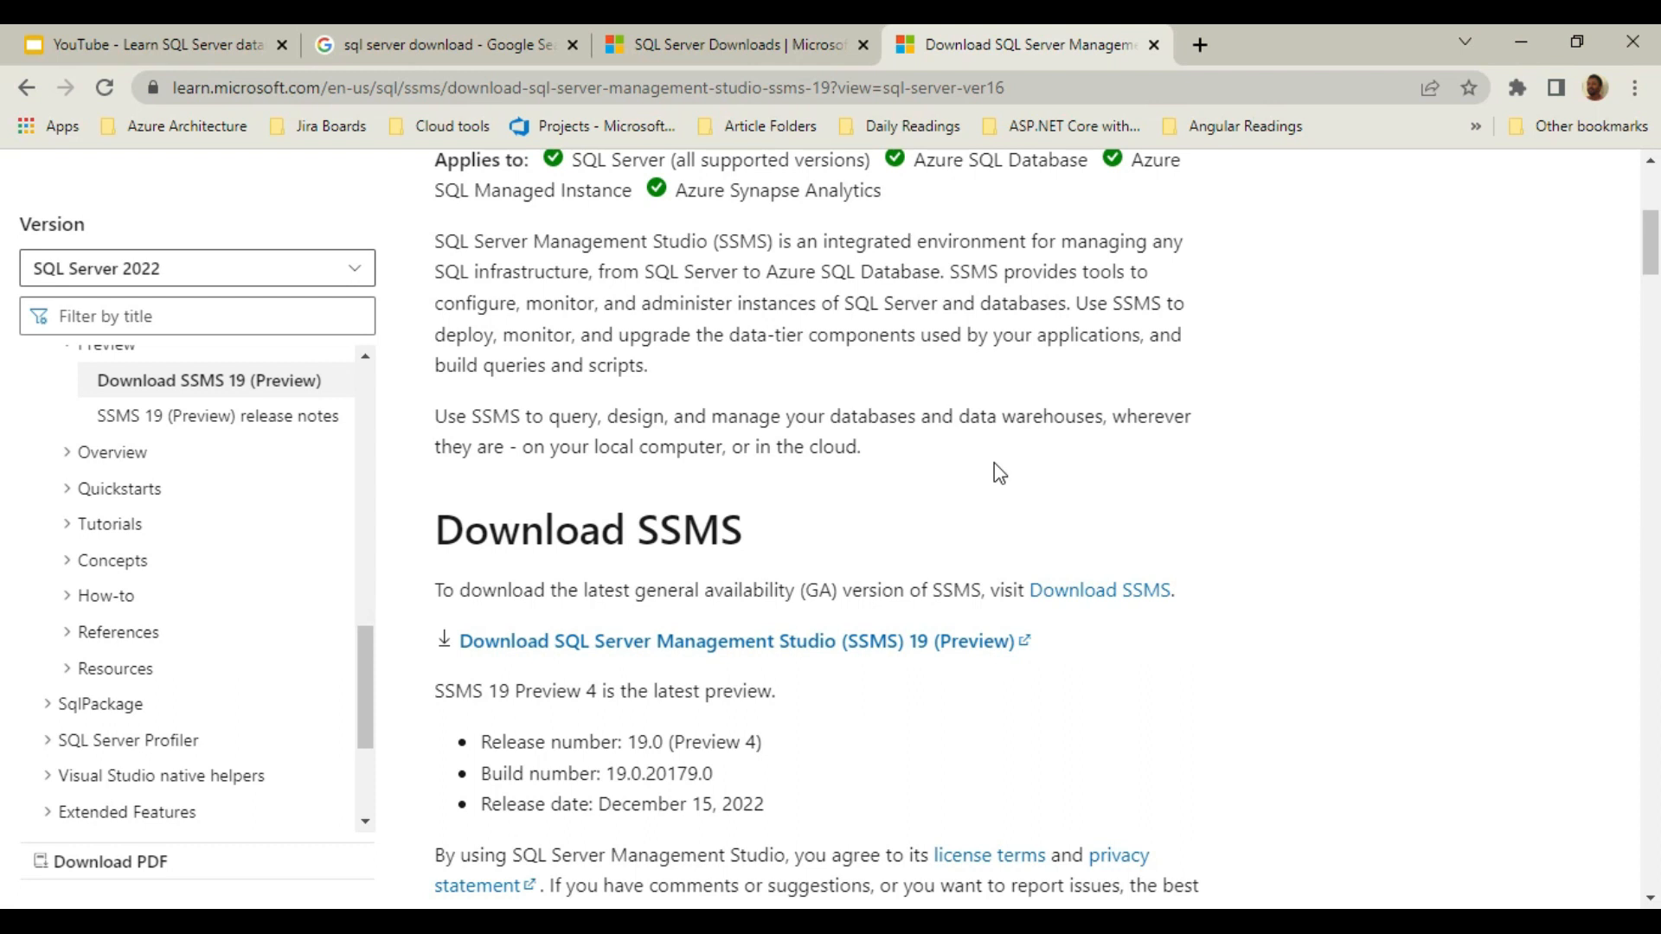
pyautogui.scroll(-1, 994, 467)
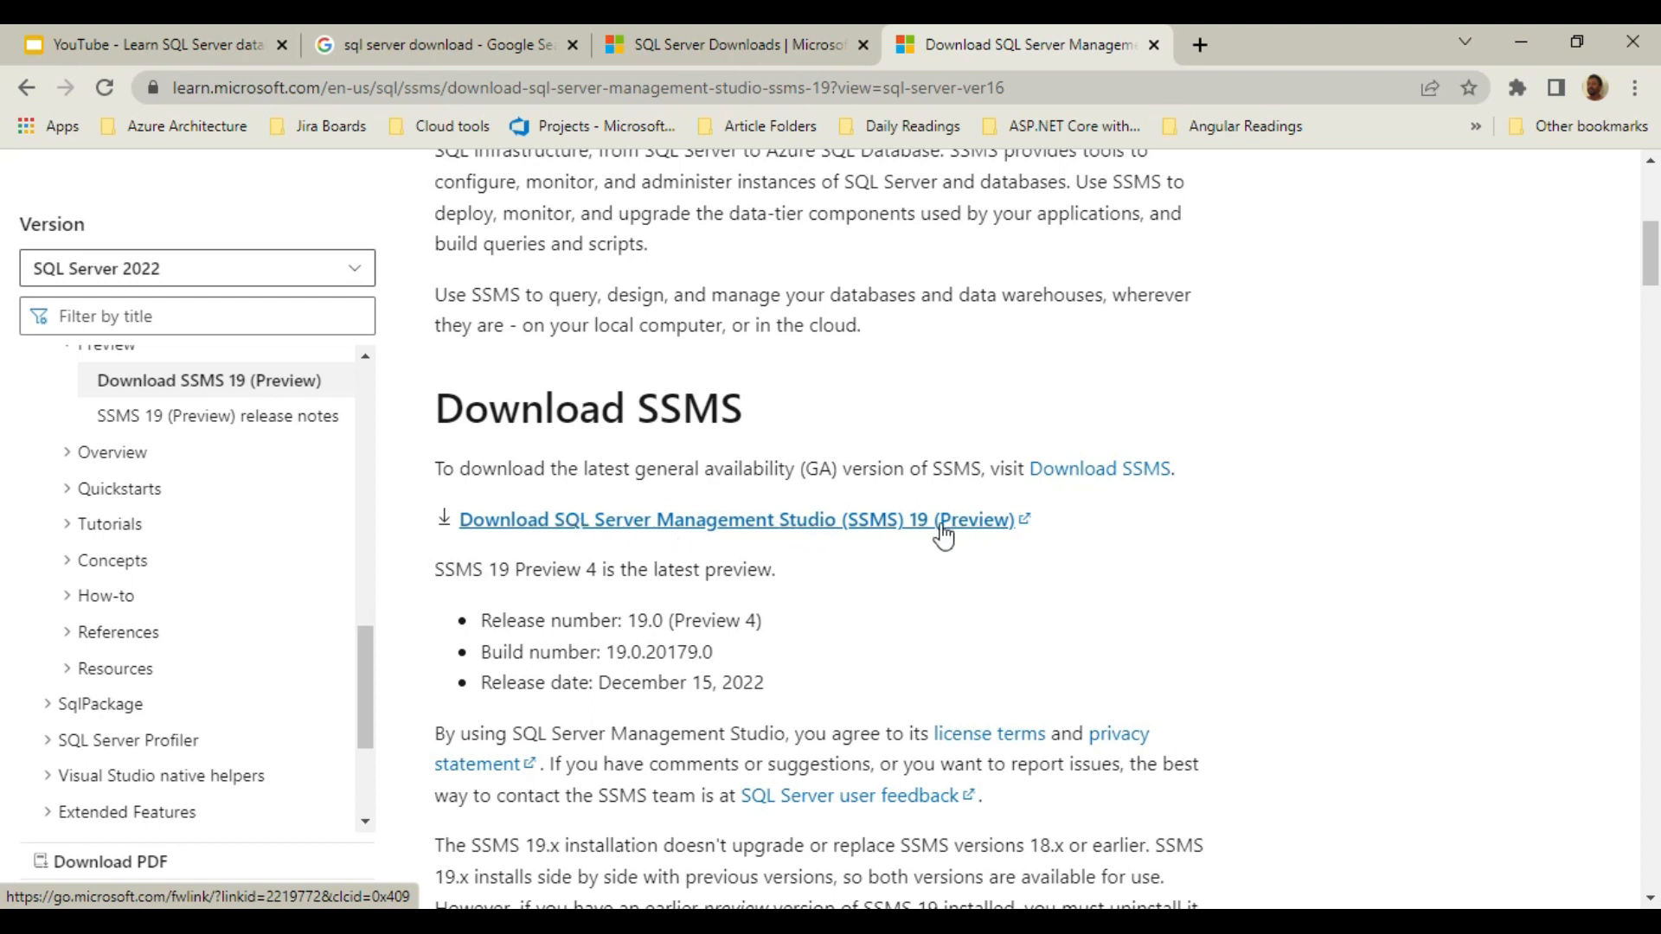
pyautogui.click(891, 524)
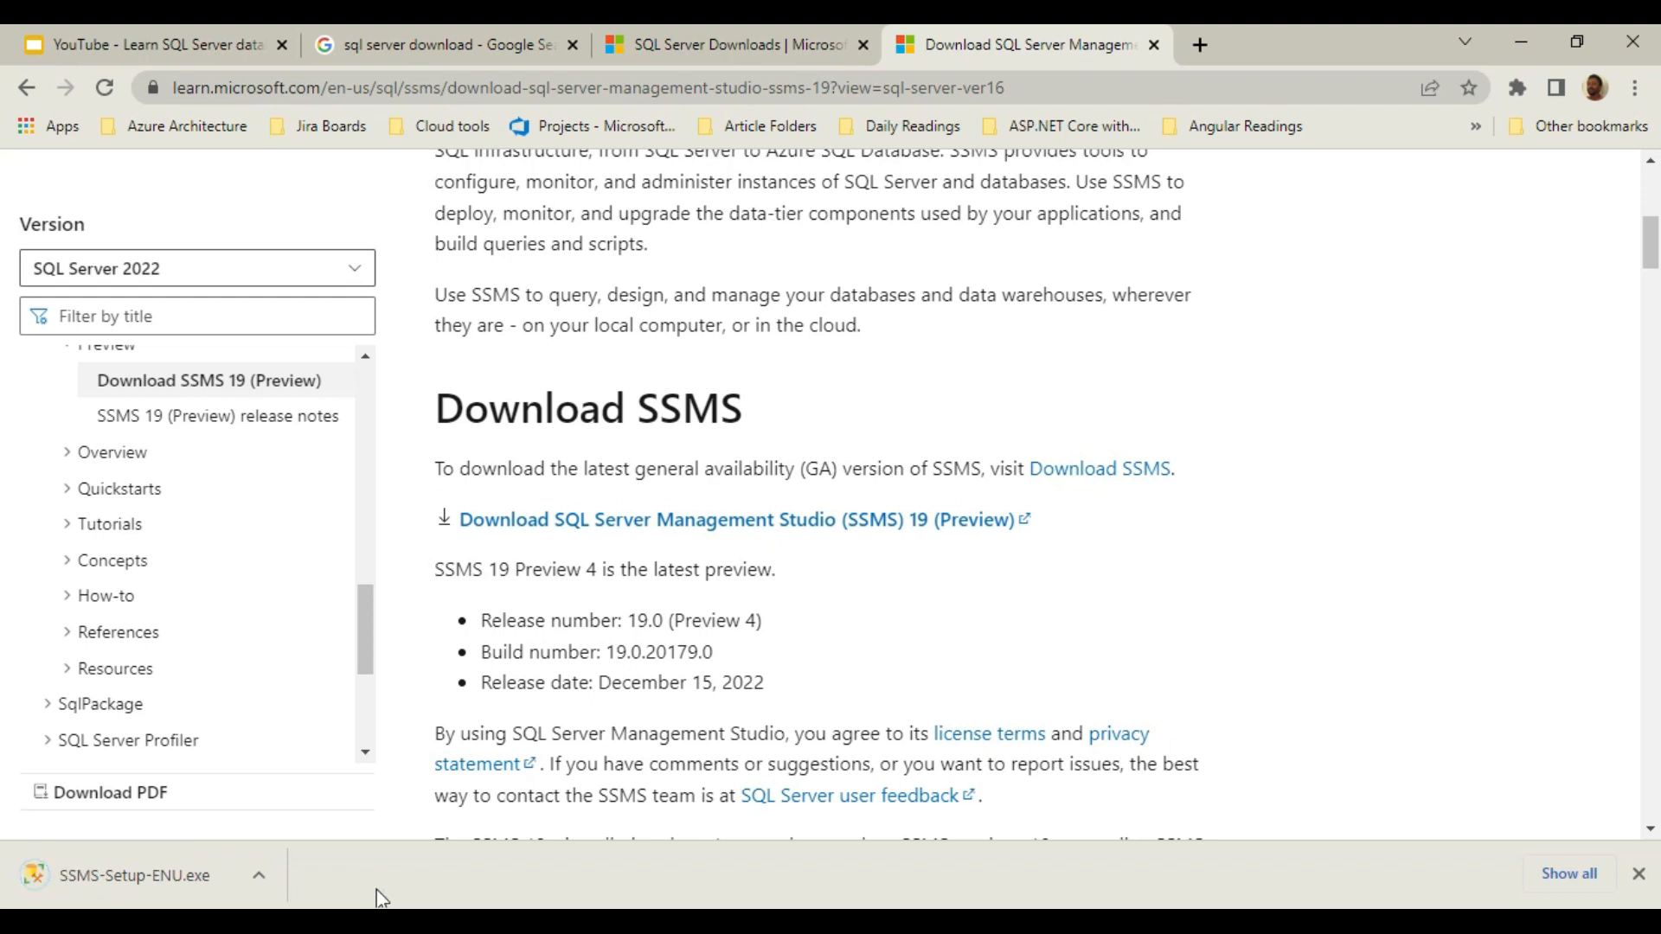
# Run SSMS-Setup-ENU.exe to install SSMS 19 in the default location, and exit both the SSMS and SQL Server installers.
pyautogui.click(136, 874)
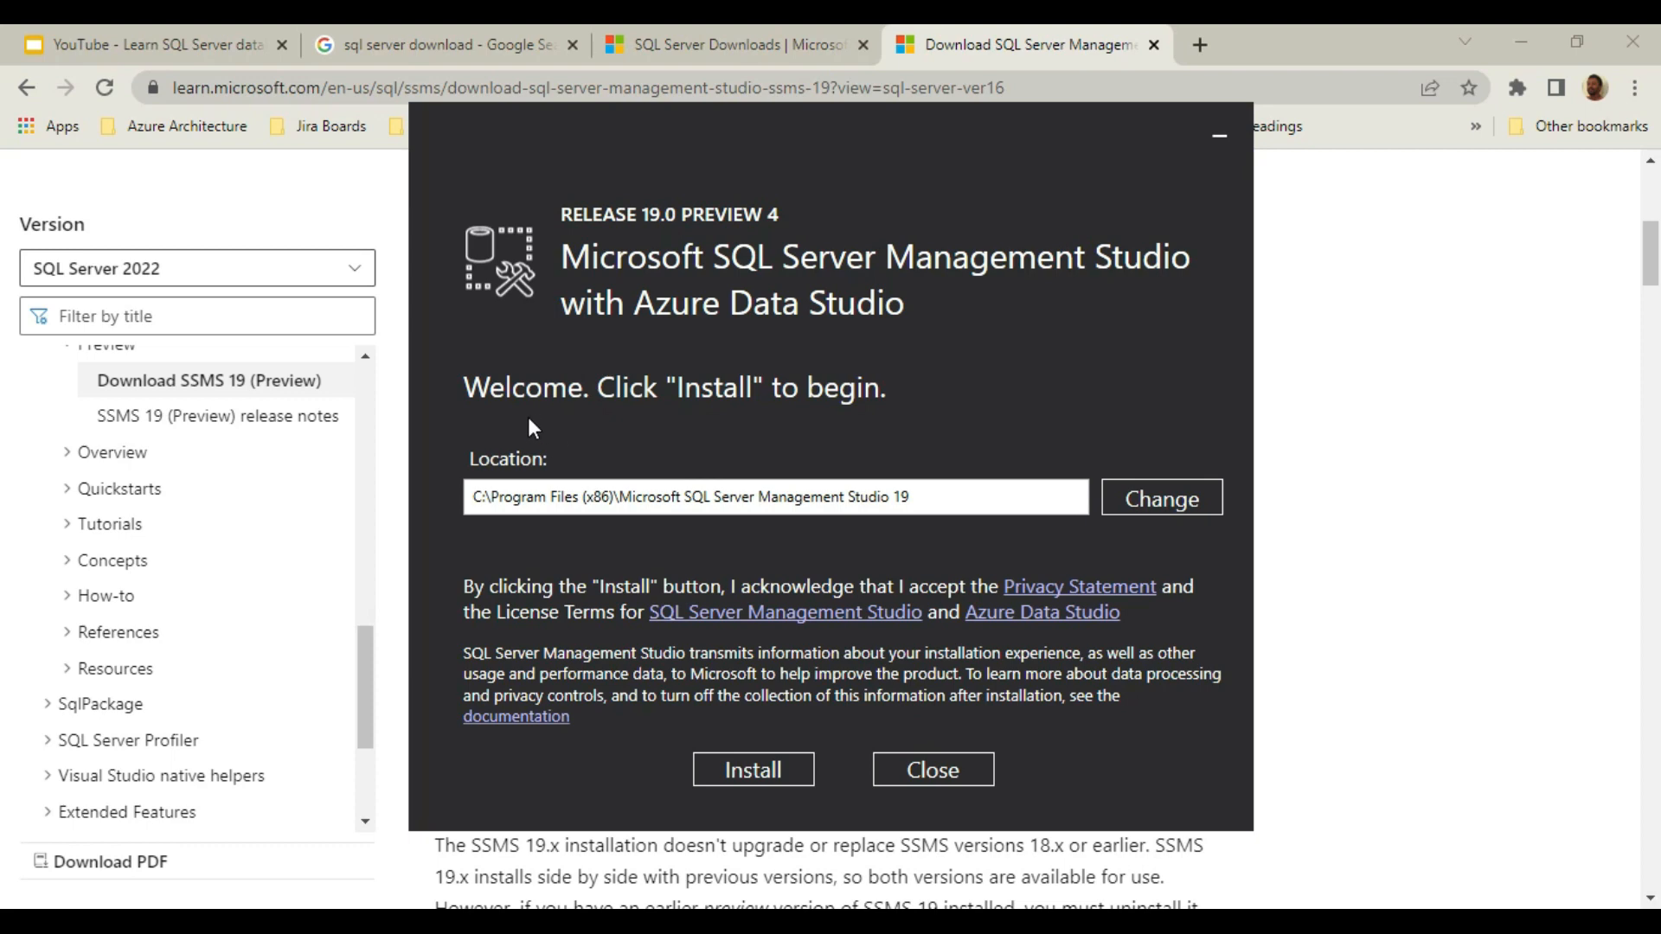
pyautogui.click(751, 770)
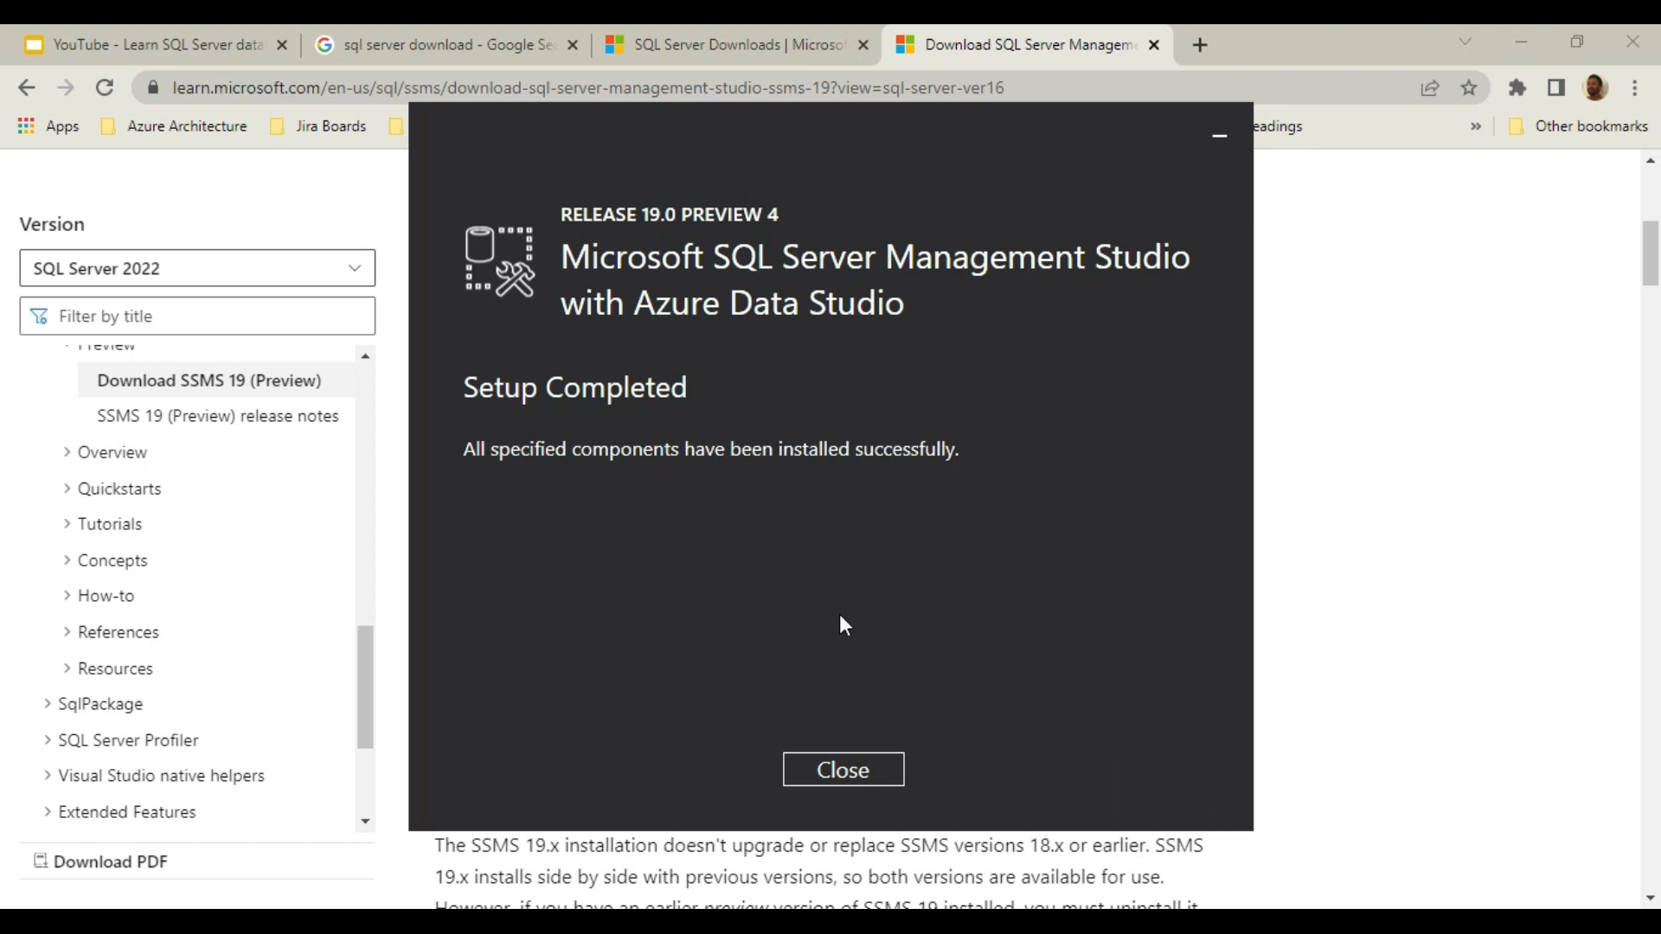
pyautogui.click(843, 770)
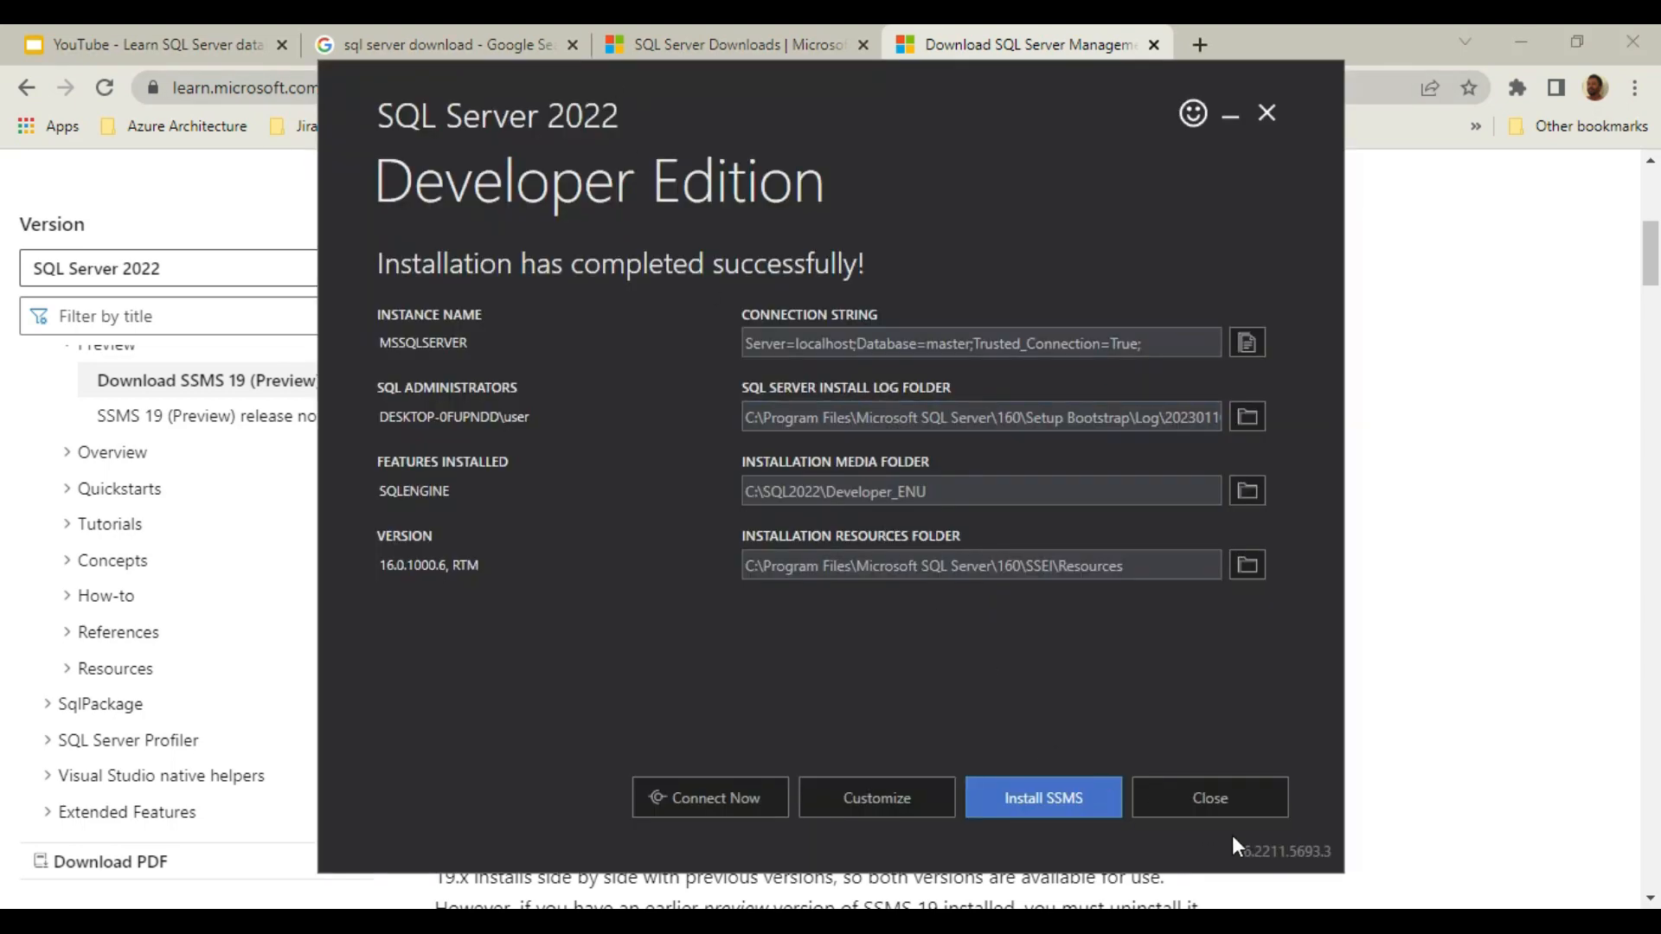
pyautogui.click(1227, 805)
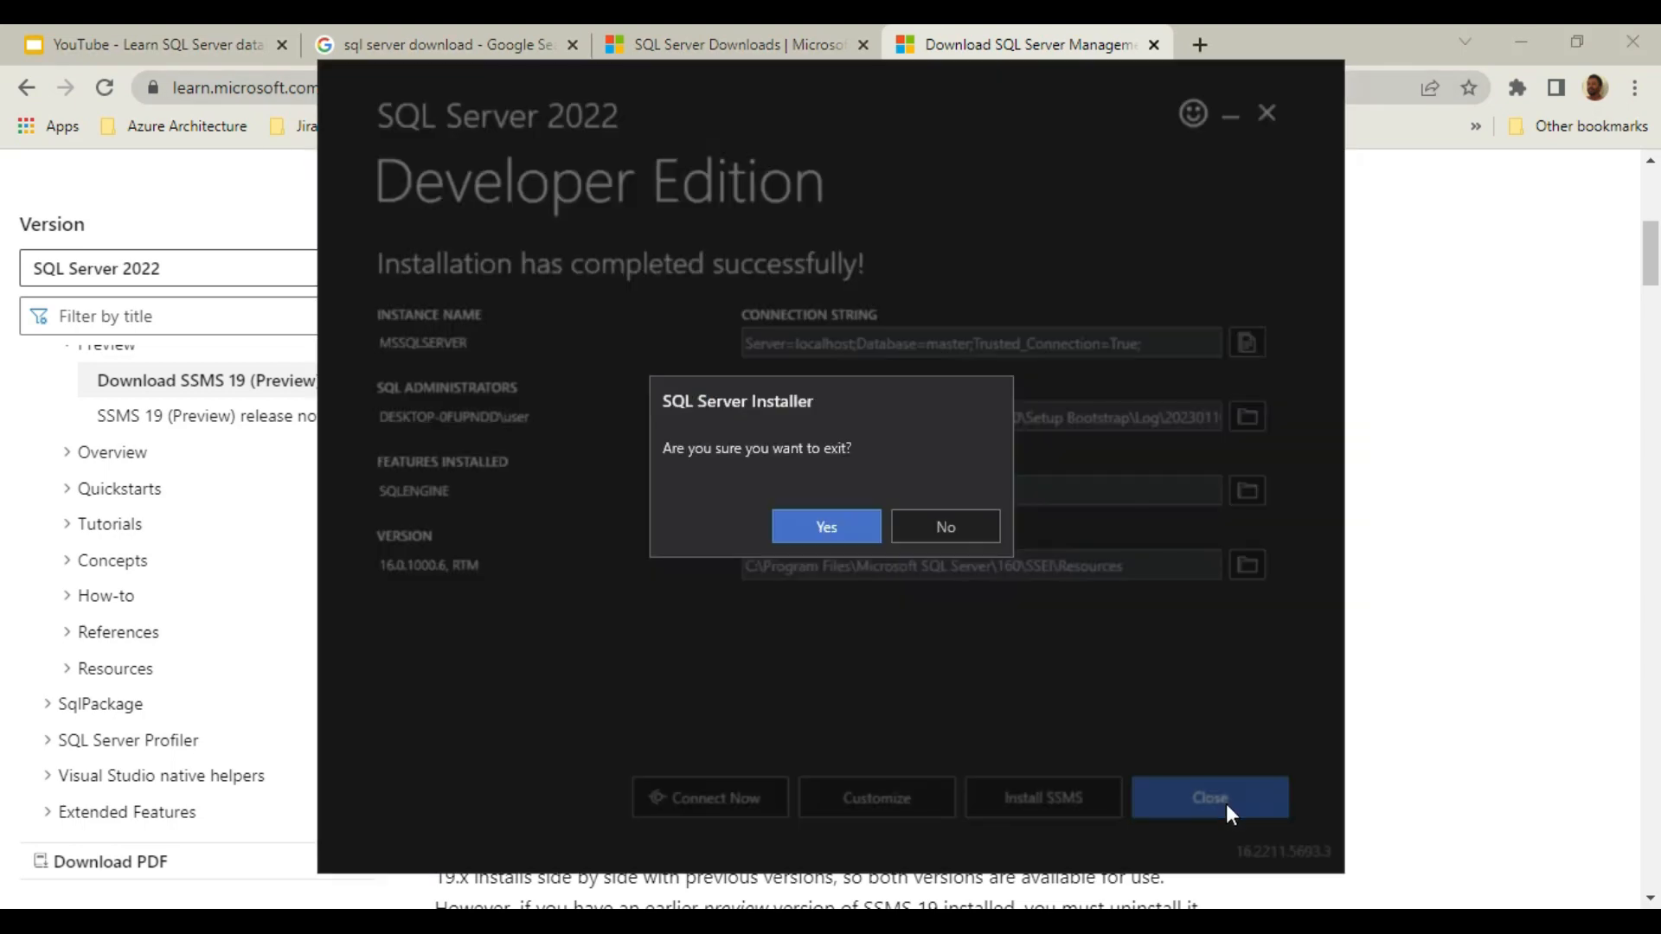
pyautogui.click(852, 537)
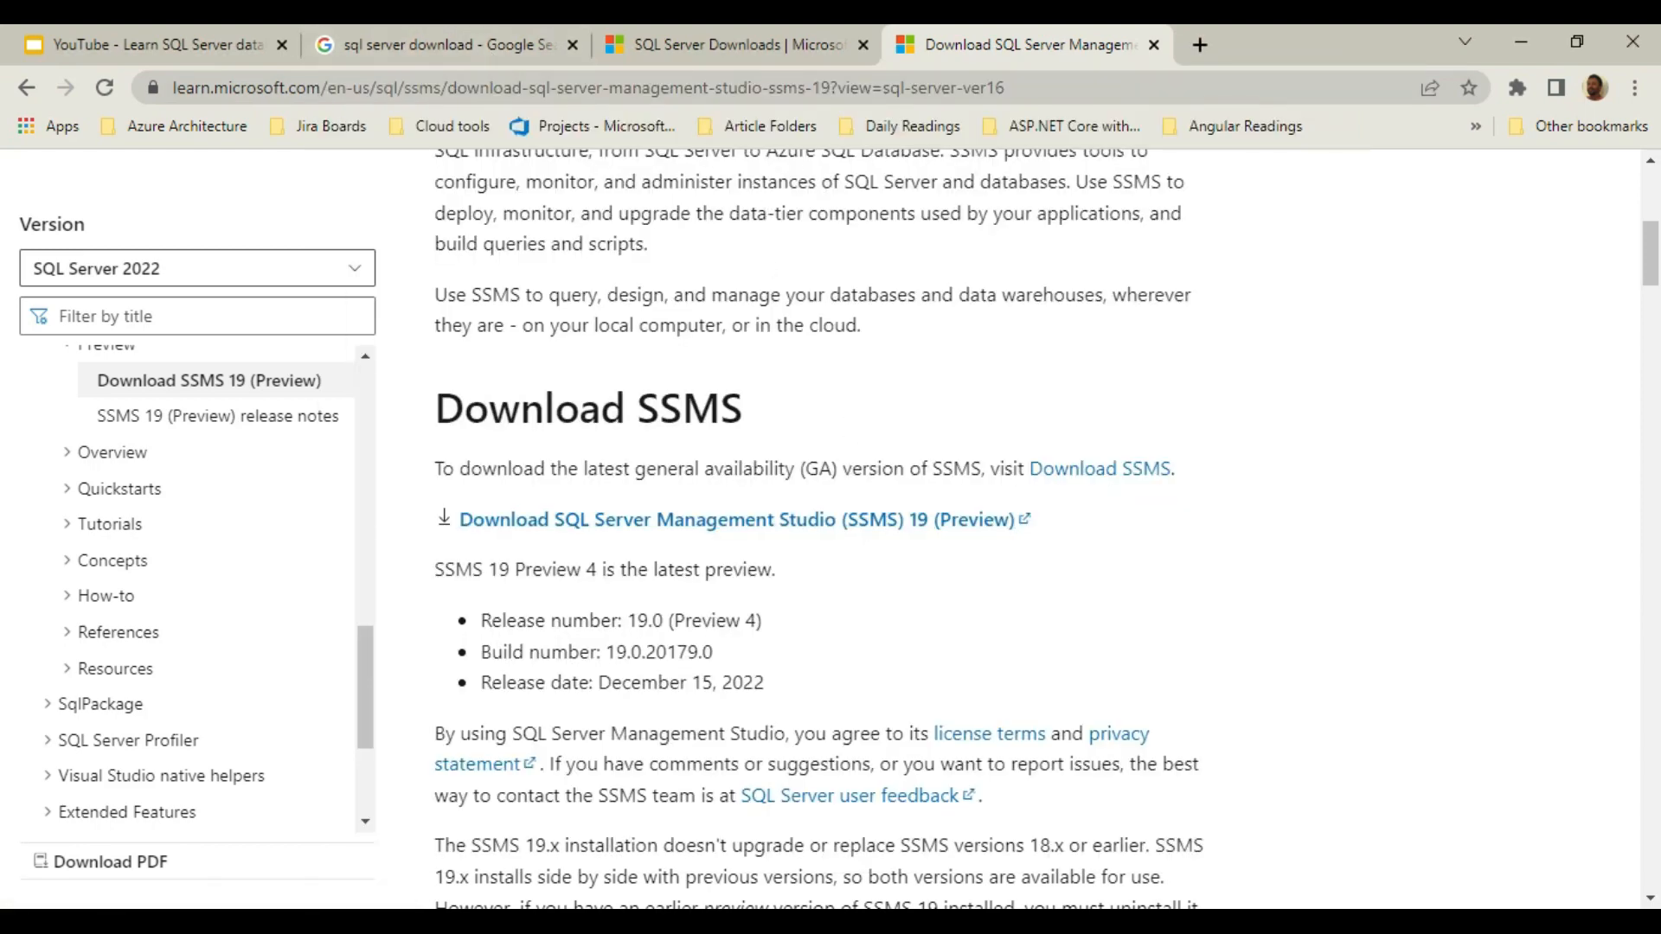
# Return to the Windows desktop and refresh it.
pyautogui.press('super+d')
pyautogui.rightClick(403, 177)
pyautogui.click(479, 250)
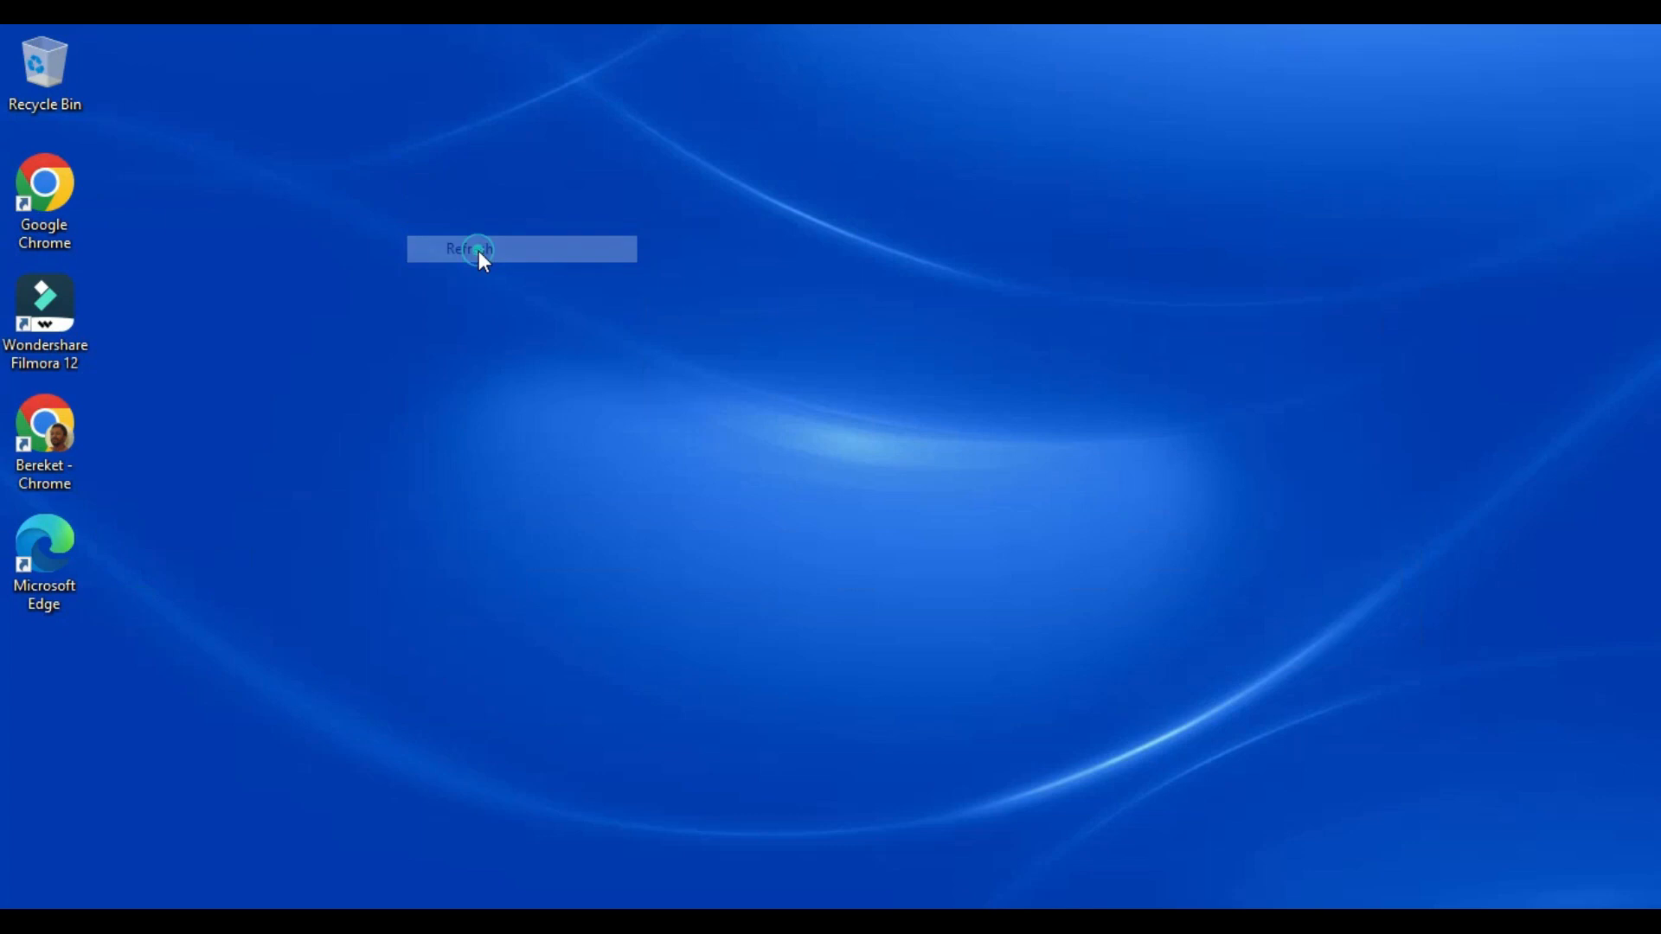
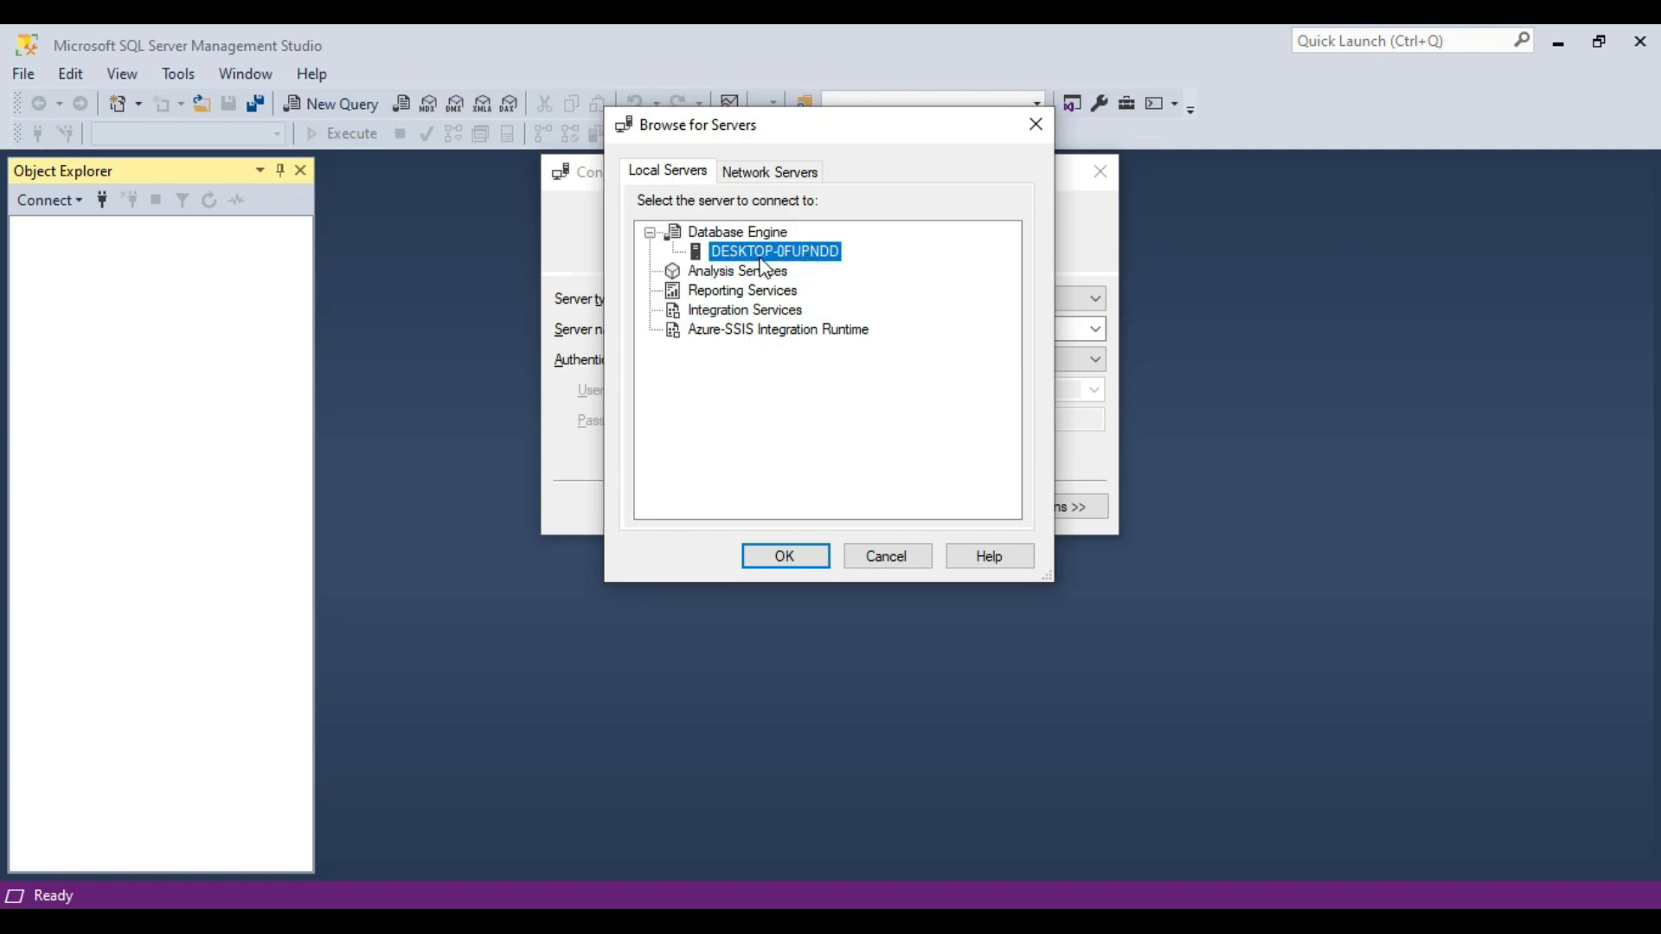
# Choose the local Database Engine server DESKTOP-0FUPNDD and try to connect to it using Windows Authentication.
pyautogui.click(774, 253)
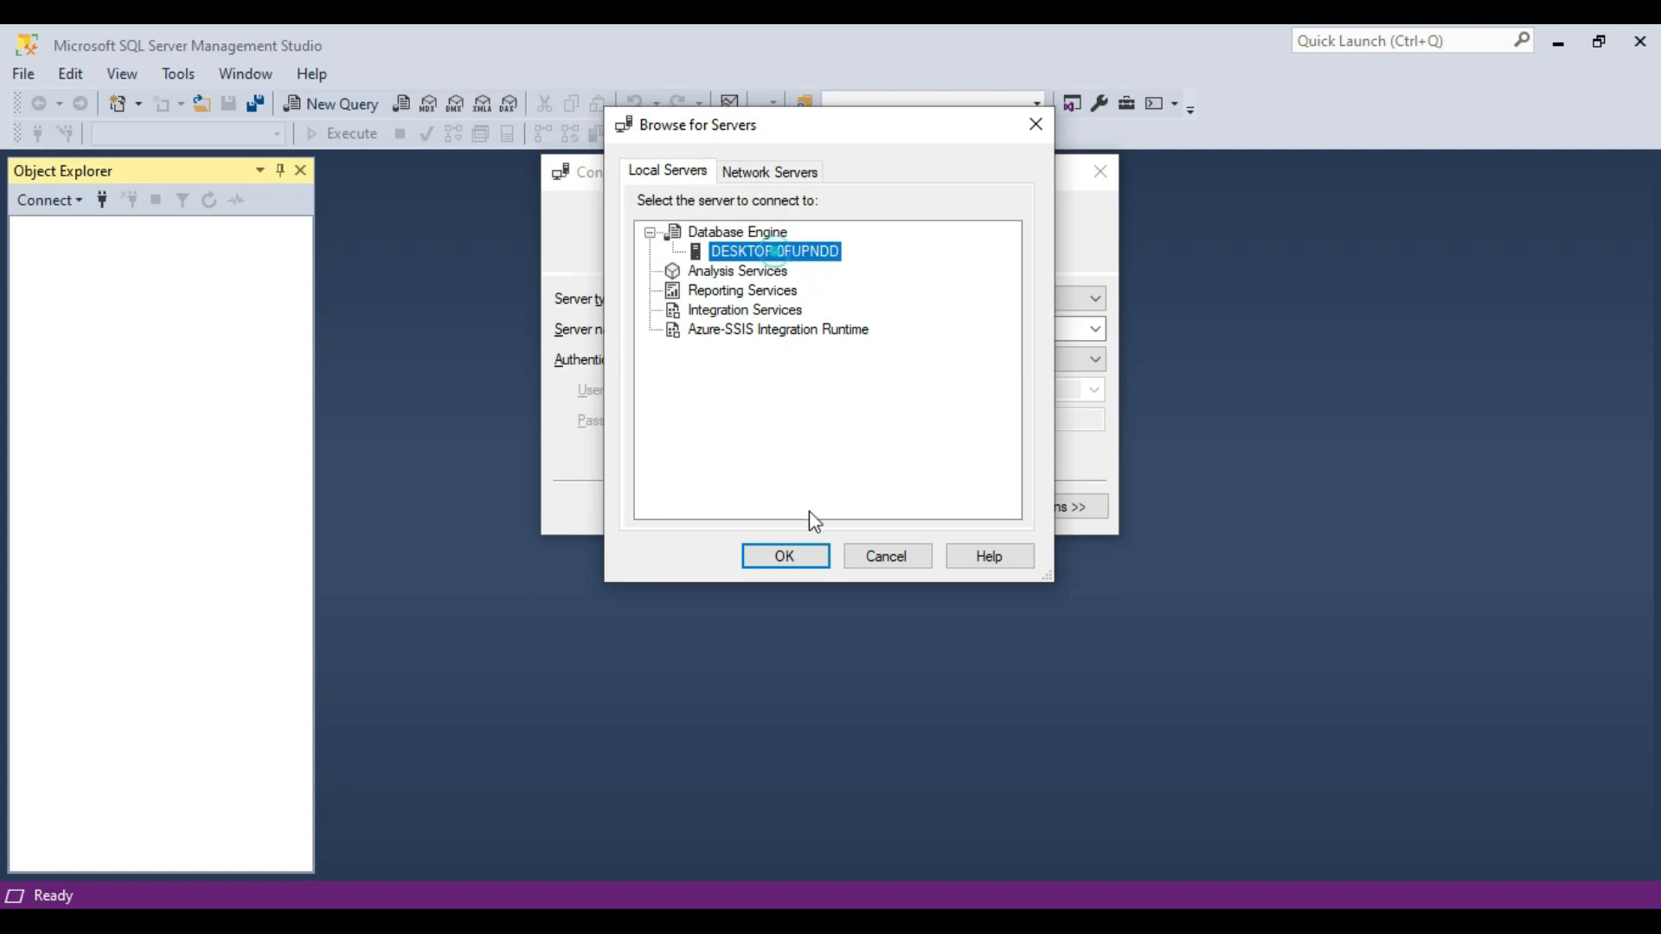
pyautogui.click(810, 558)
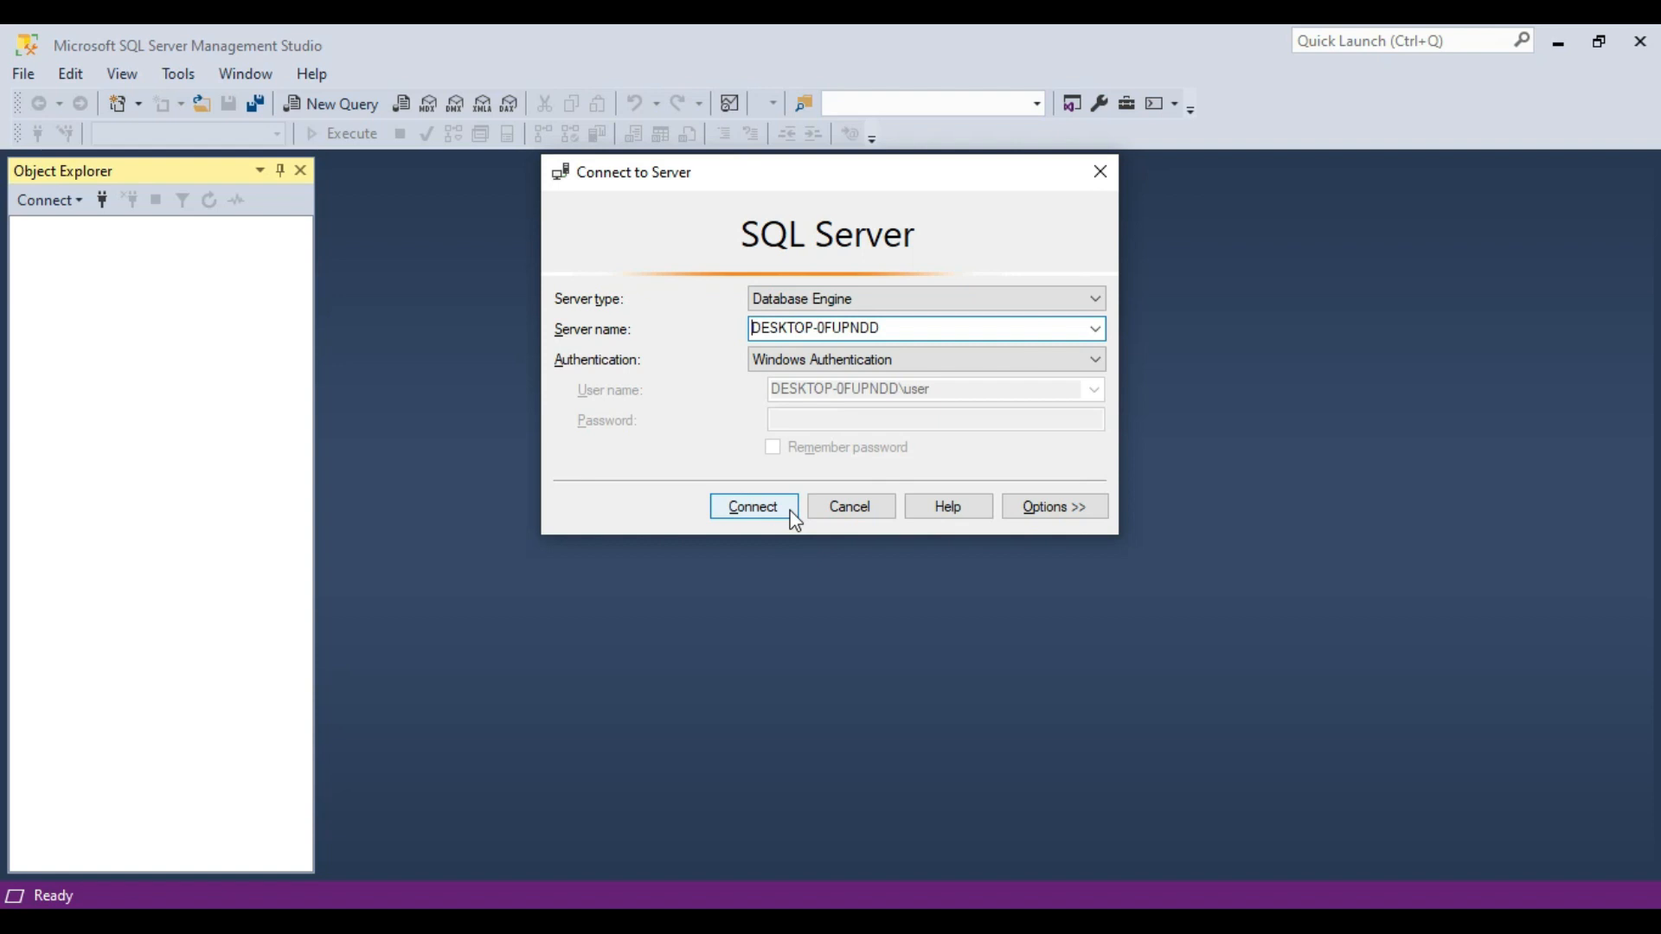
pyautogui.click(794, 518)
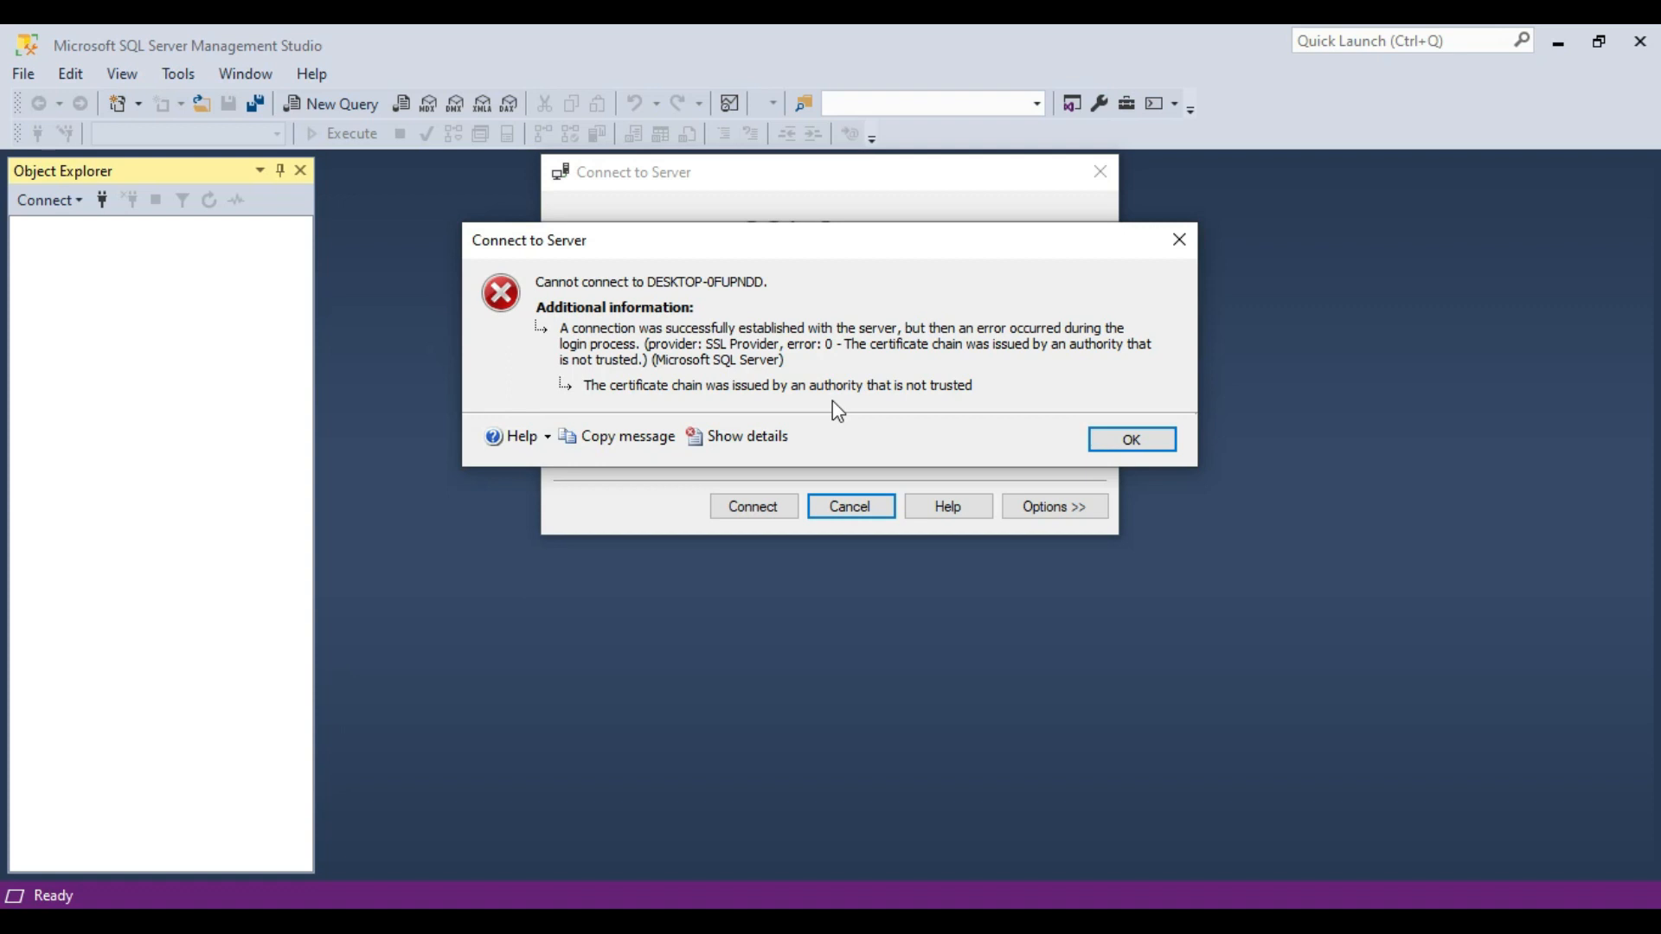
pyautogui.click(1125, 441)
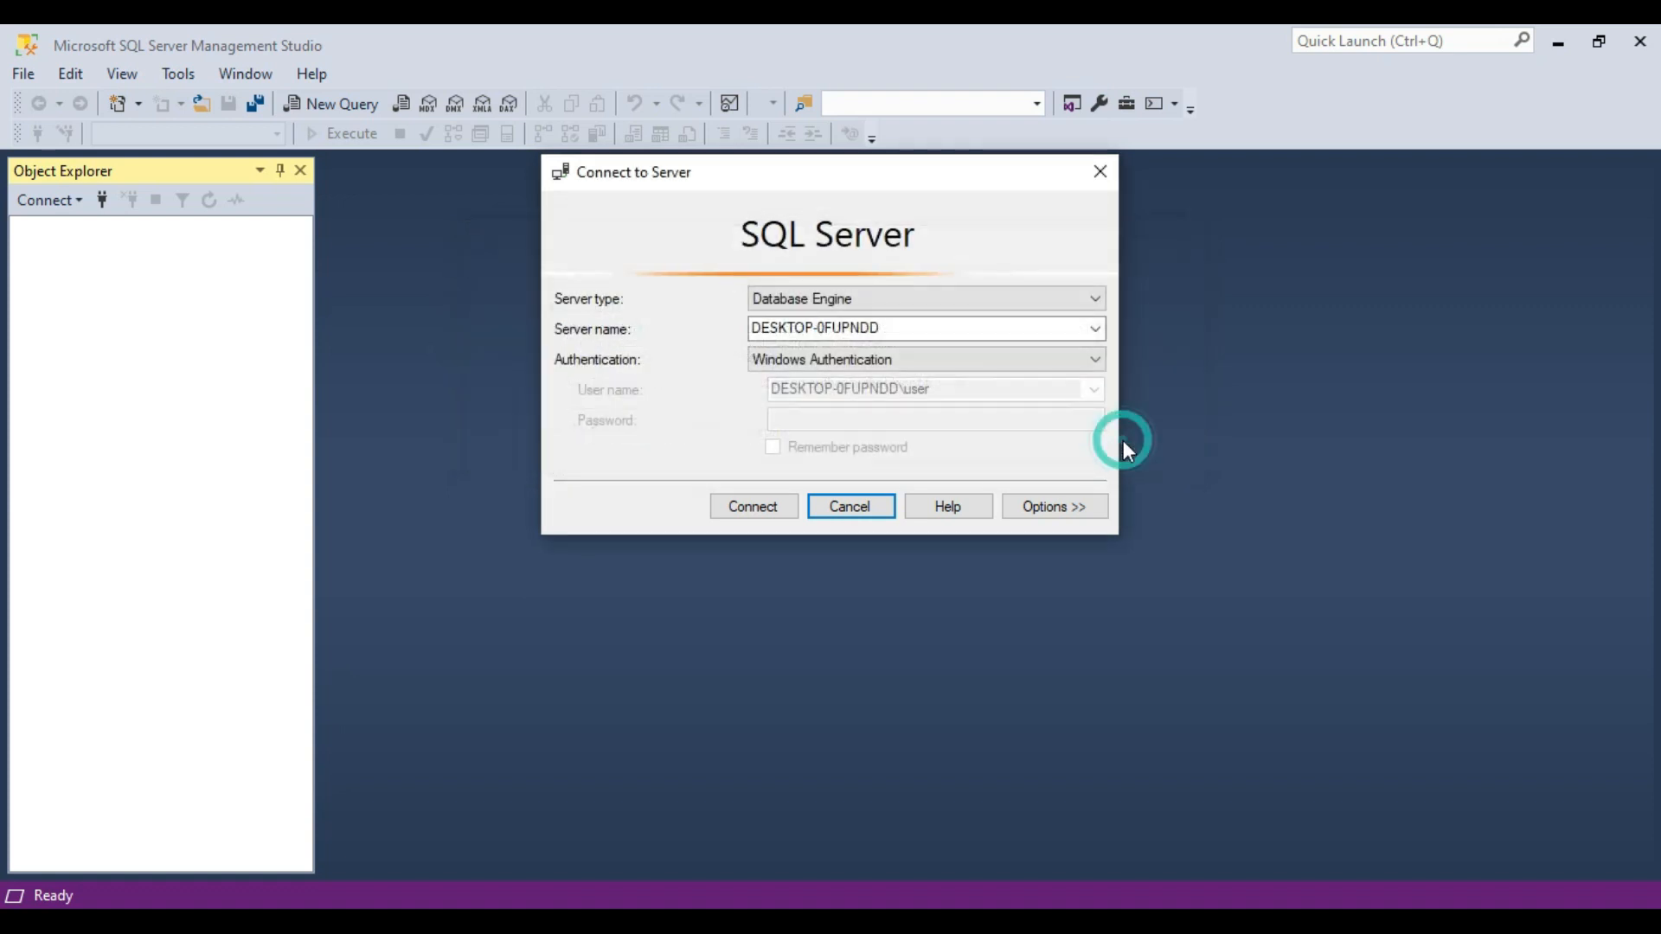
# Turn off connection encryption in the connection properties, connect to DESKTOP-0FUPNDD, and widen Object Explorer to fit the full server name.
pyautogui.click(1081, 505)
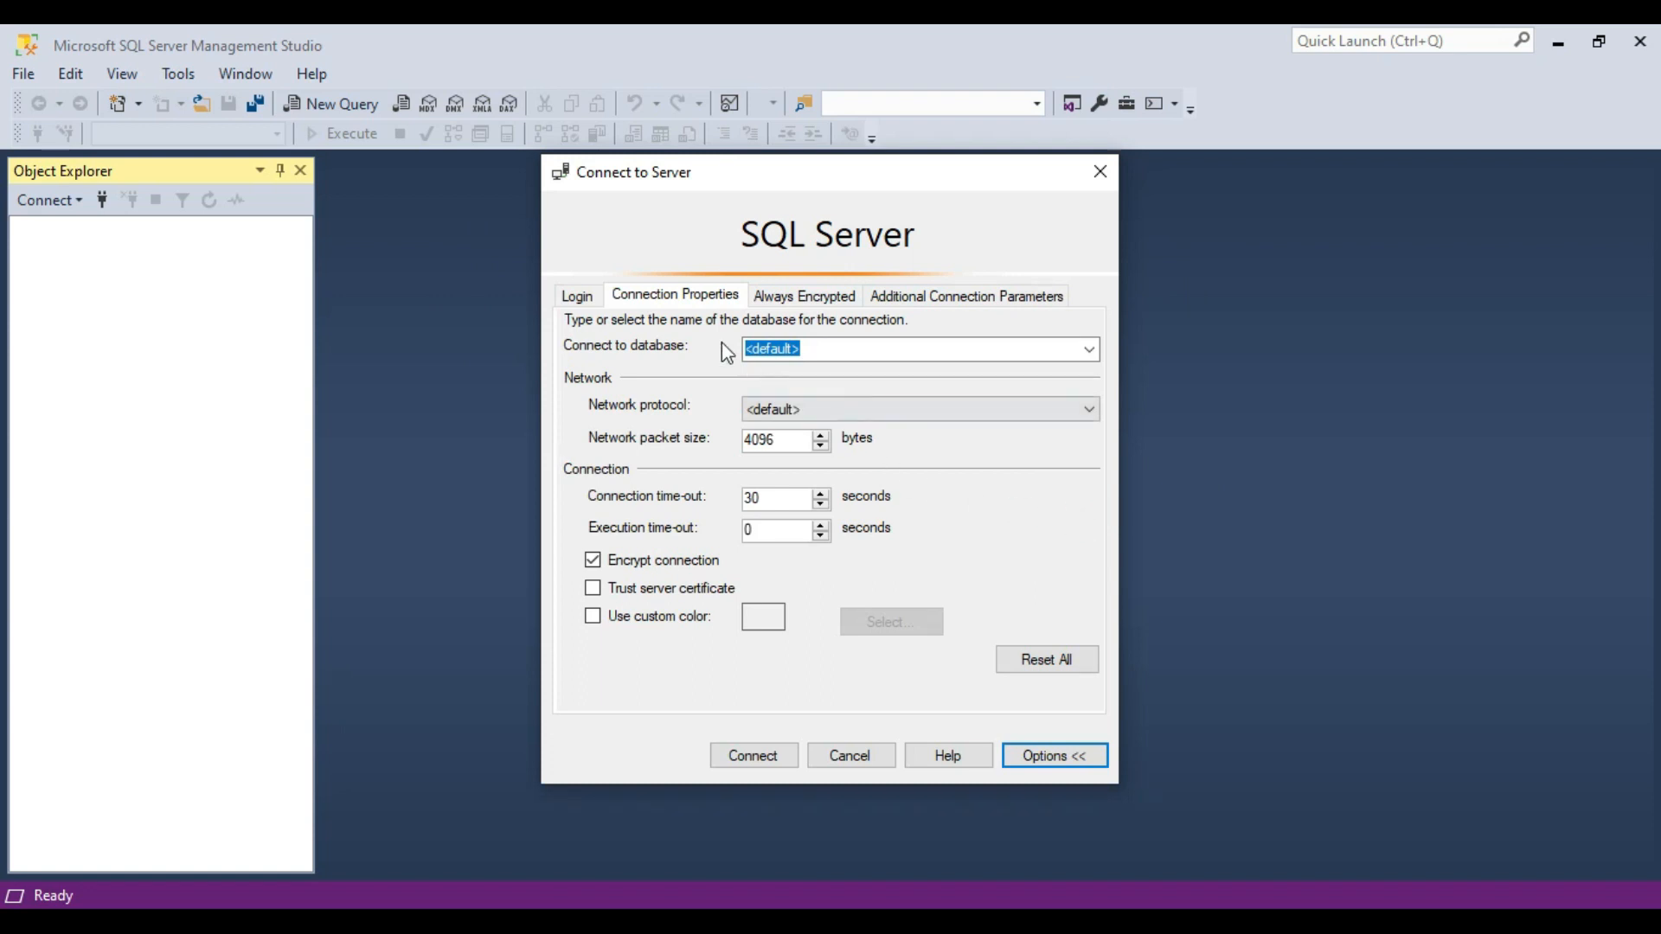
pyautogui.click(674, 299)
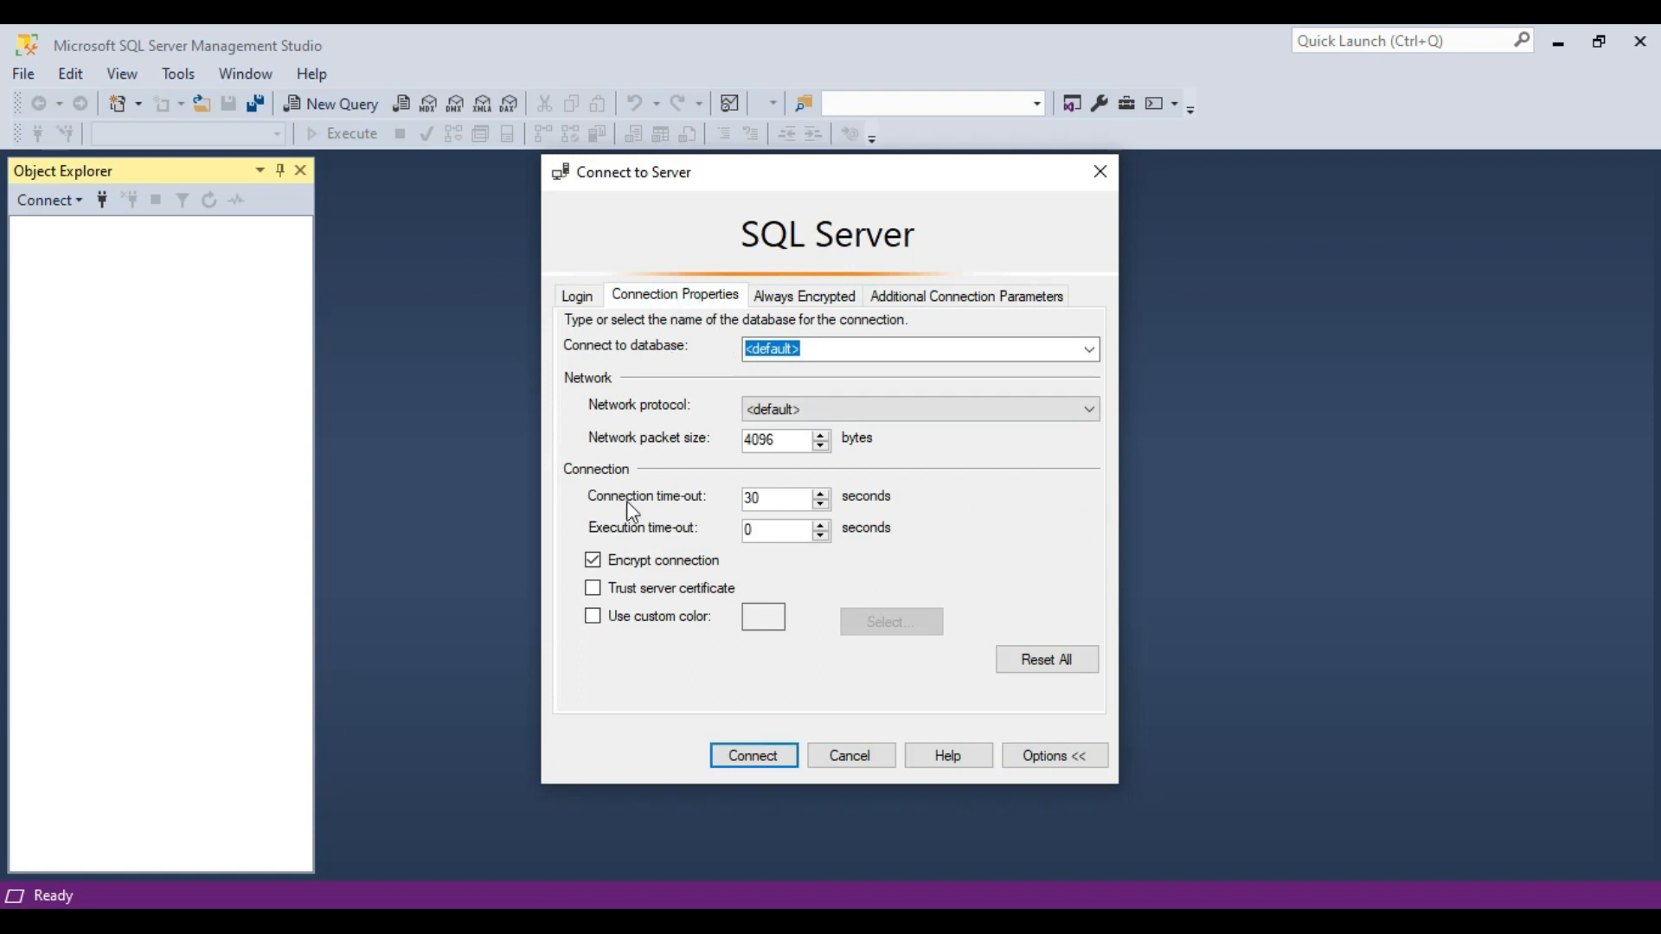
pyautogui.click(686, 571)
pyautogui.click(577, 296)
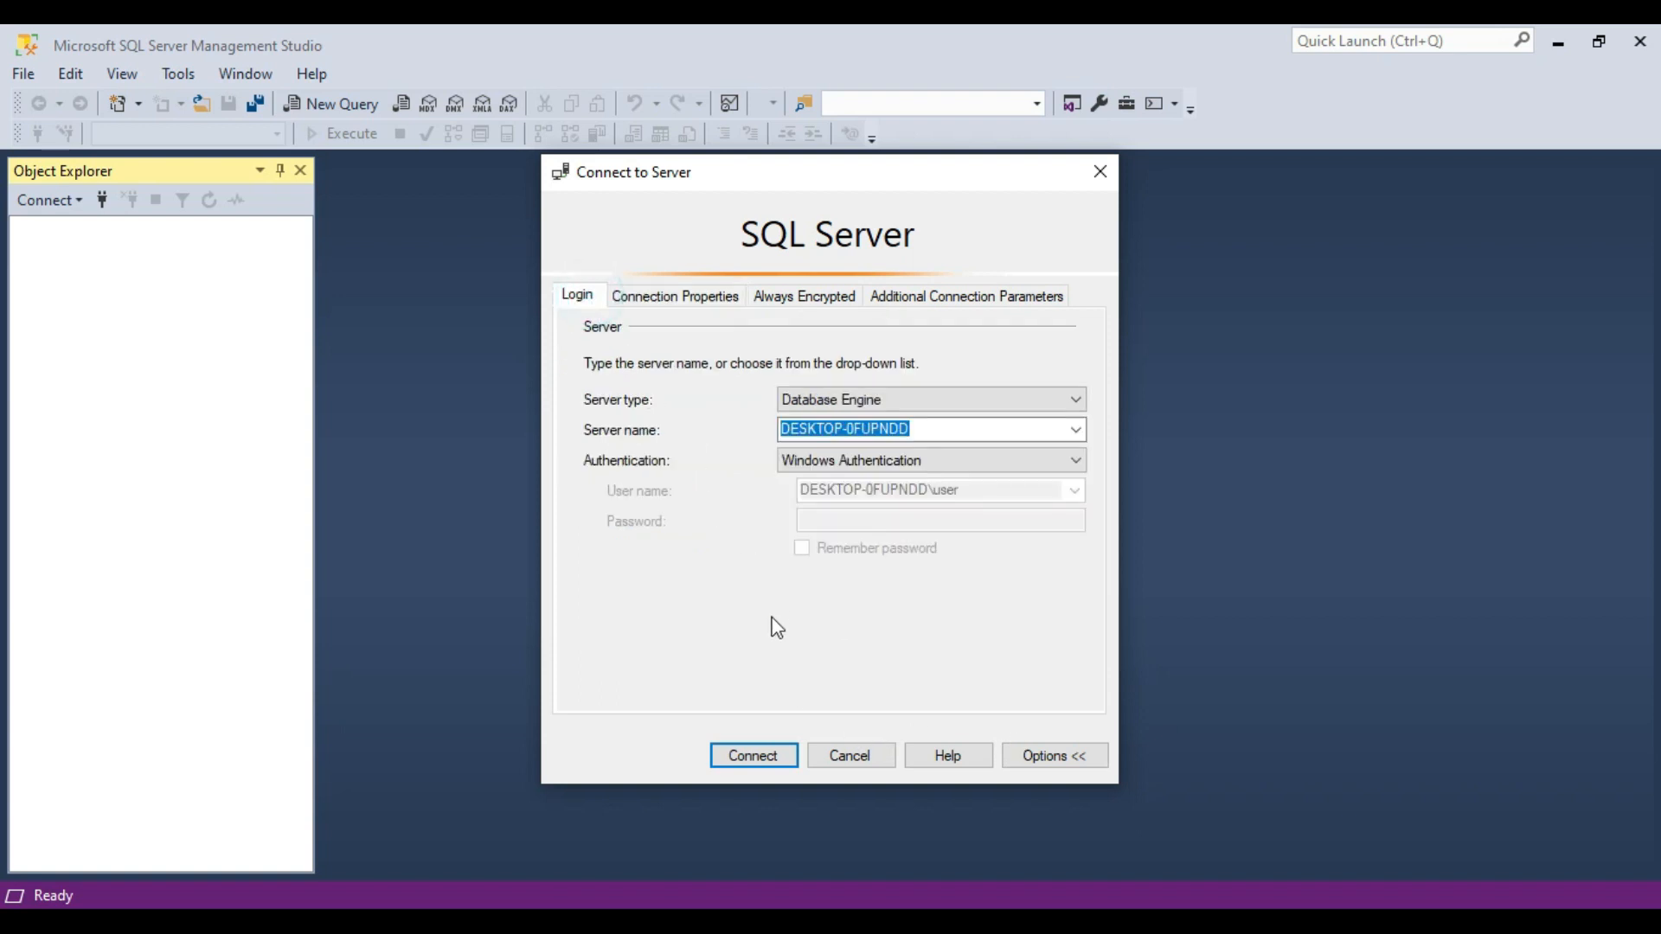
pyautogui.click(764, 758)
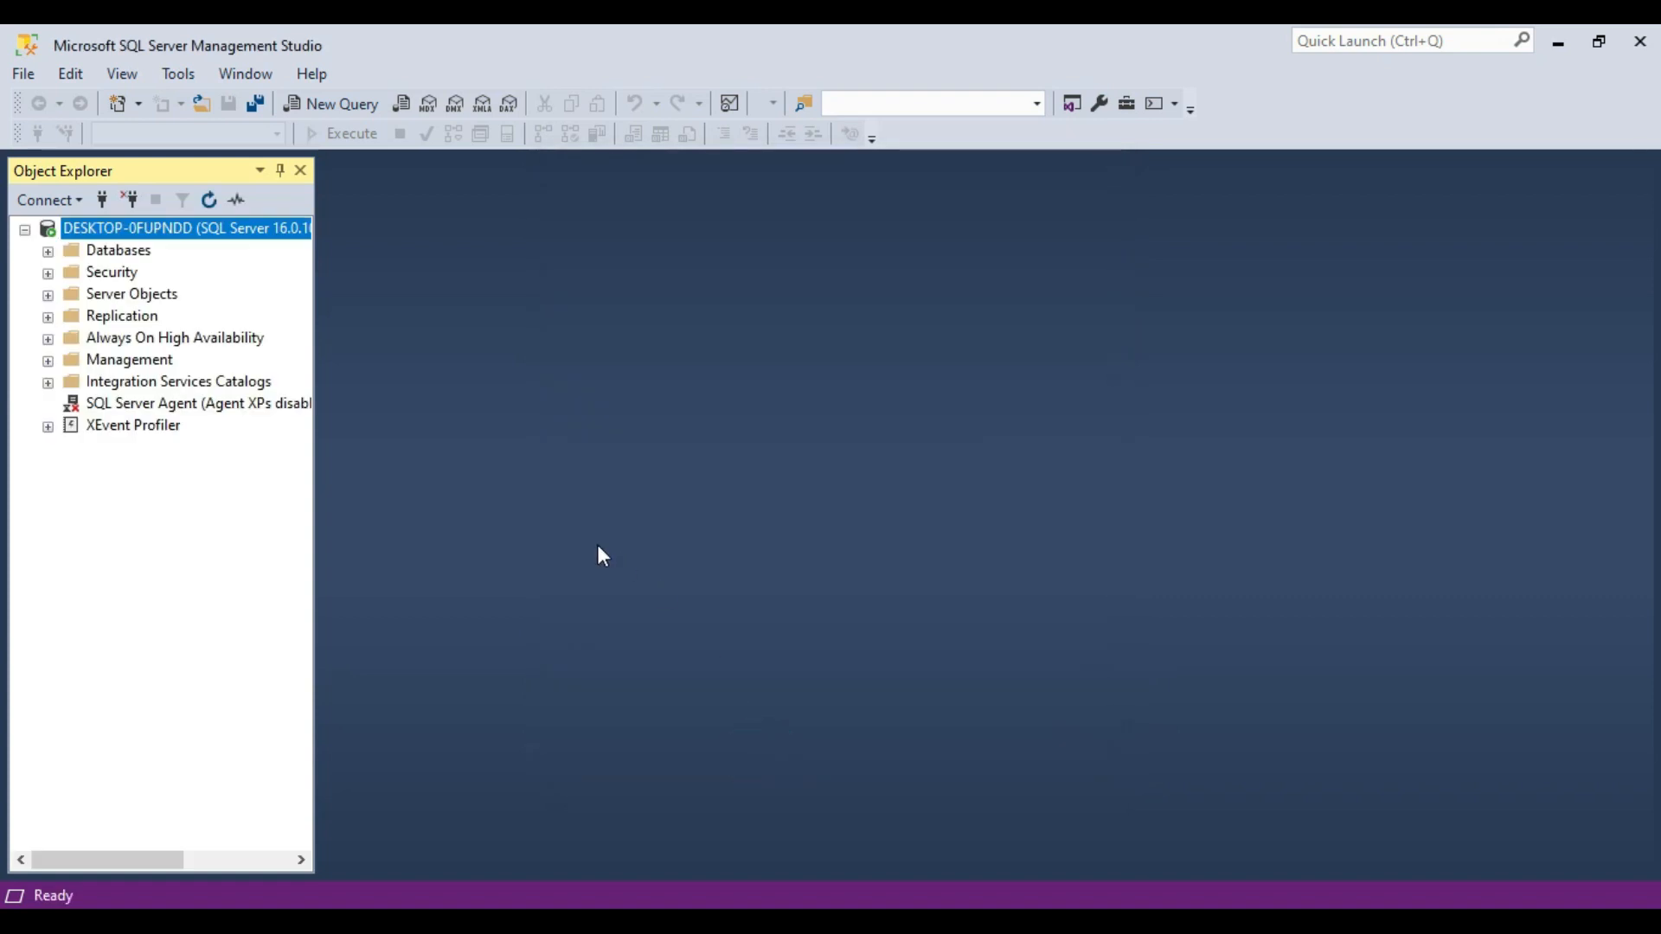
pyautogui.moveTo(315, 543); pyautogui.dragTo(531, 545)
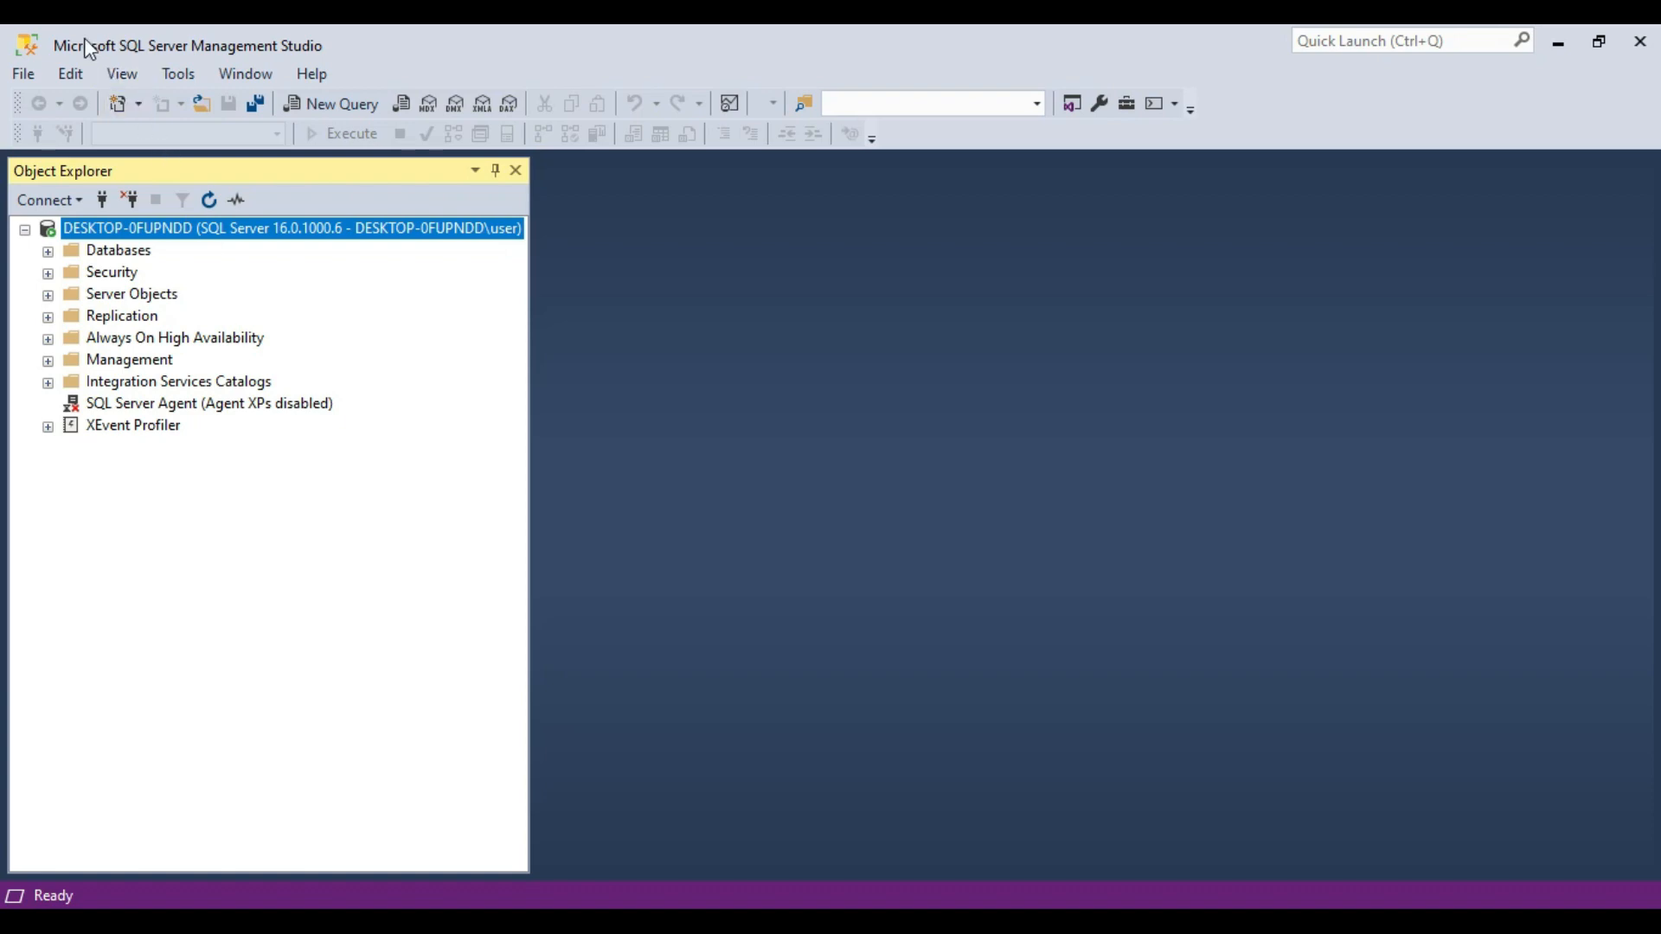
# Open the Windows Services app full-screen with a wider Name column, and locate the SQL Server (MSSQLSERVER) service.
pyautogui.press('super')
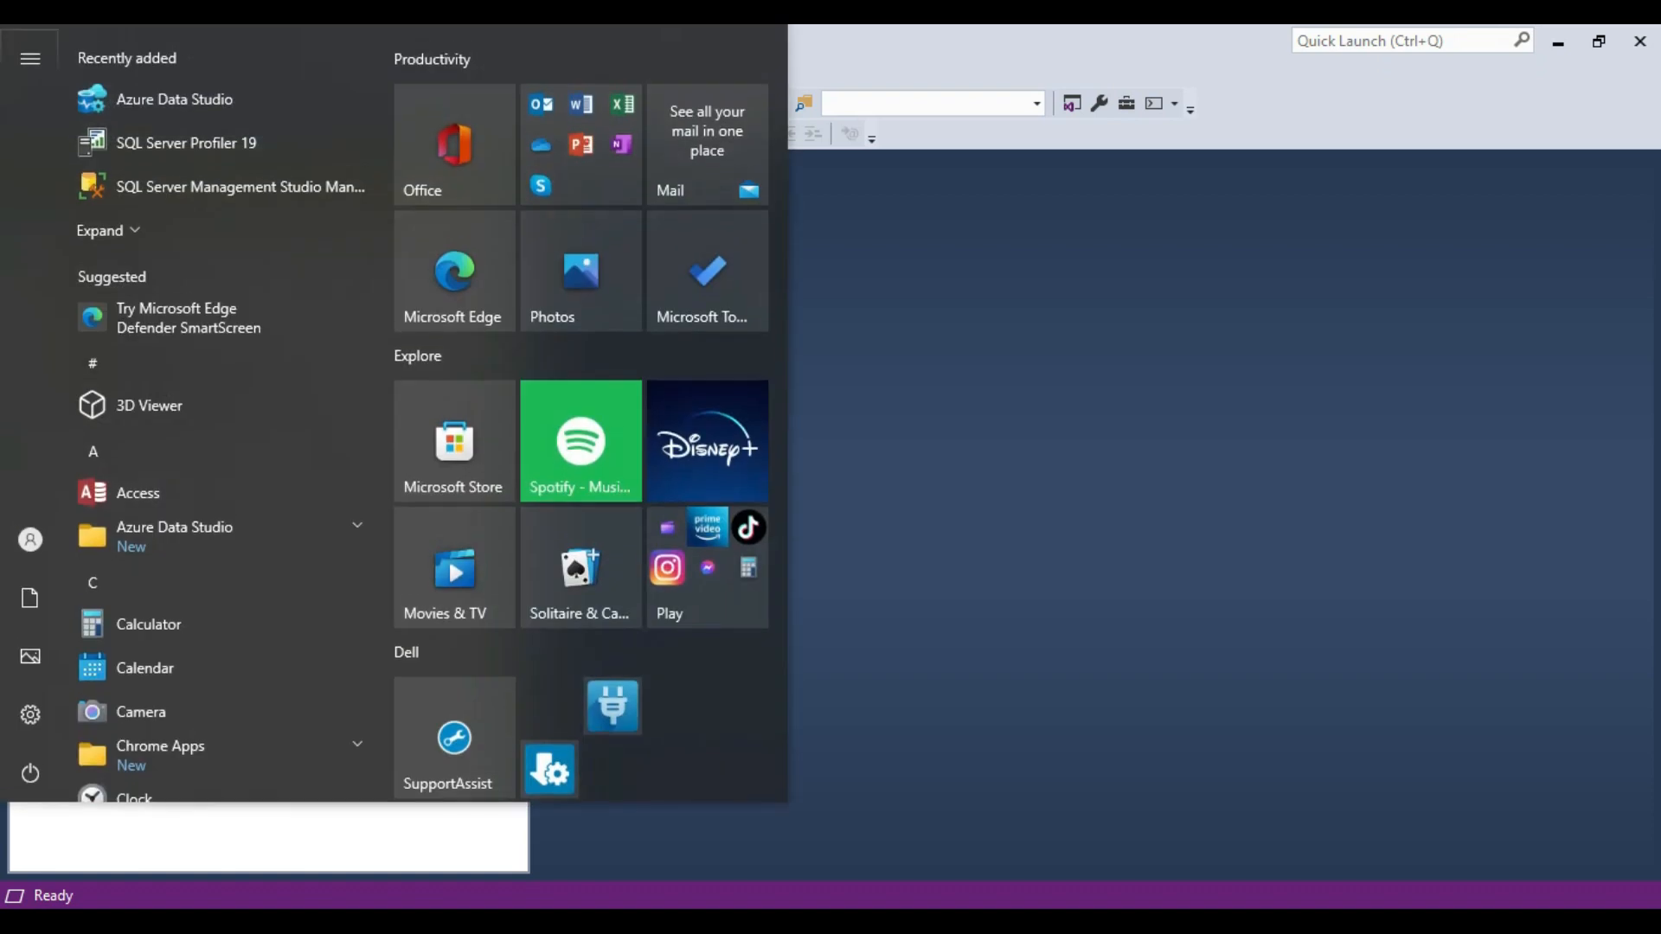
pyautogui.write('service')
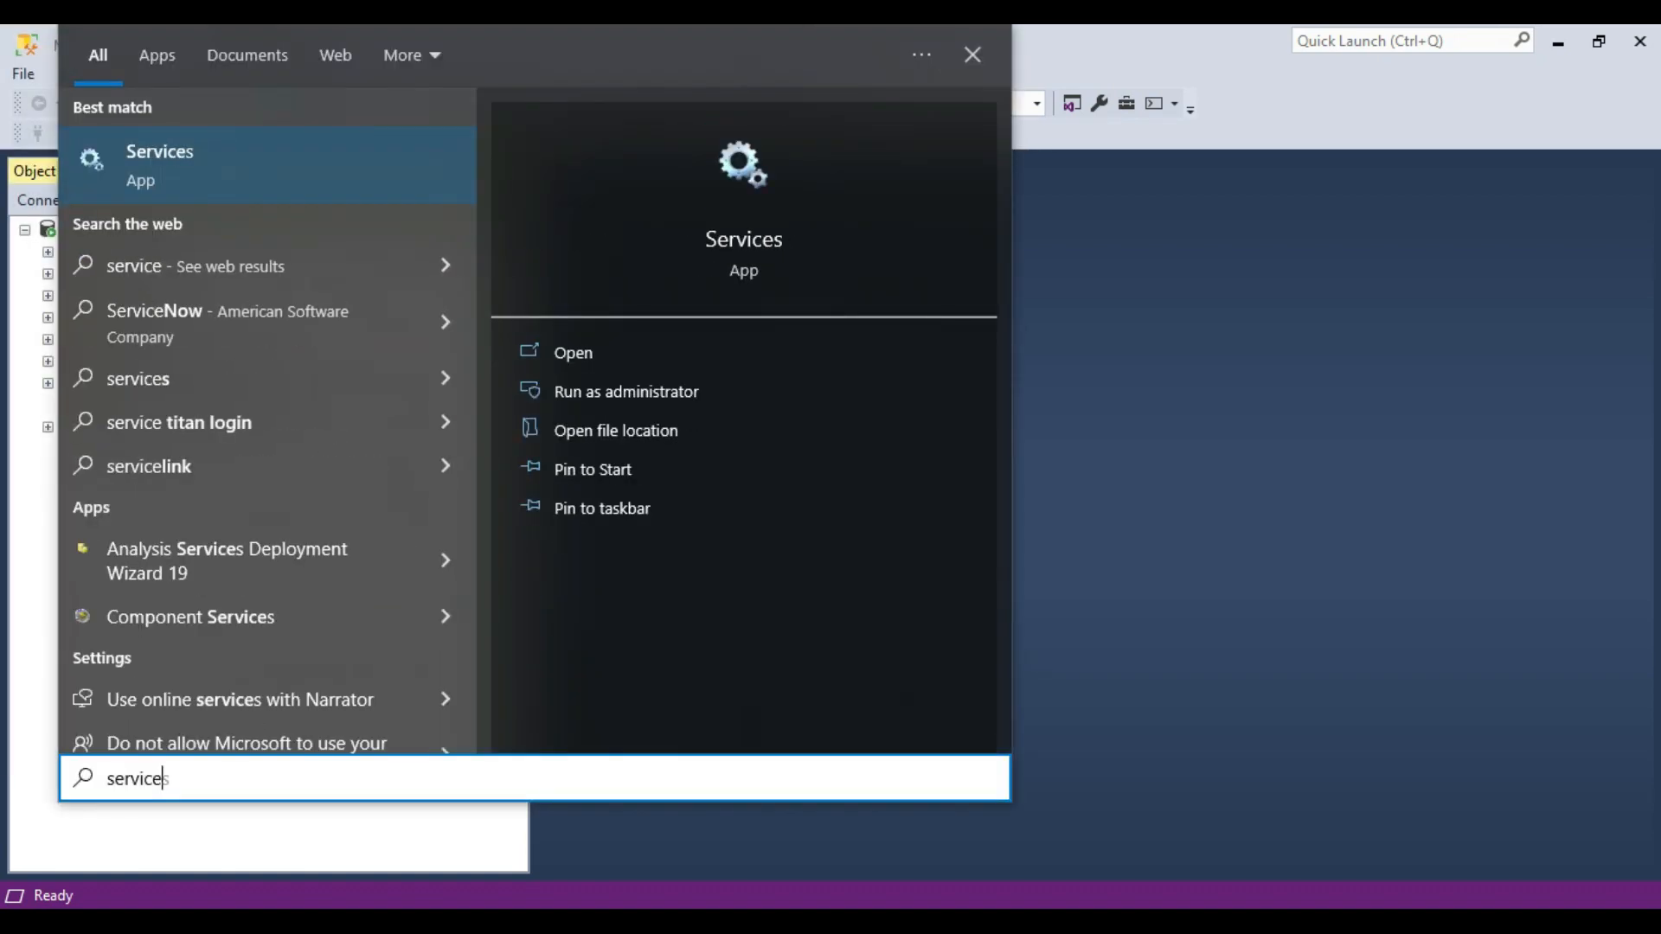
pyautogui.click(196, 159)
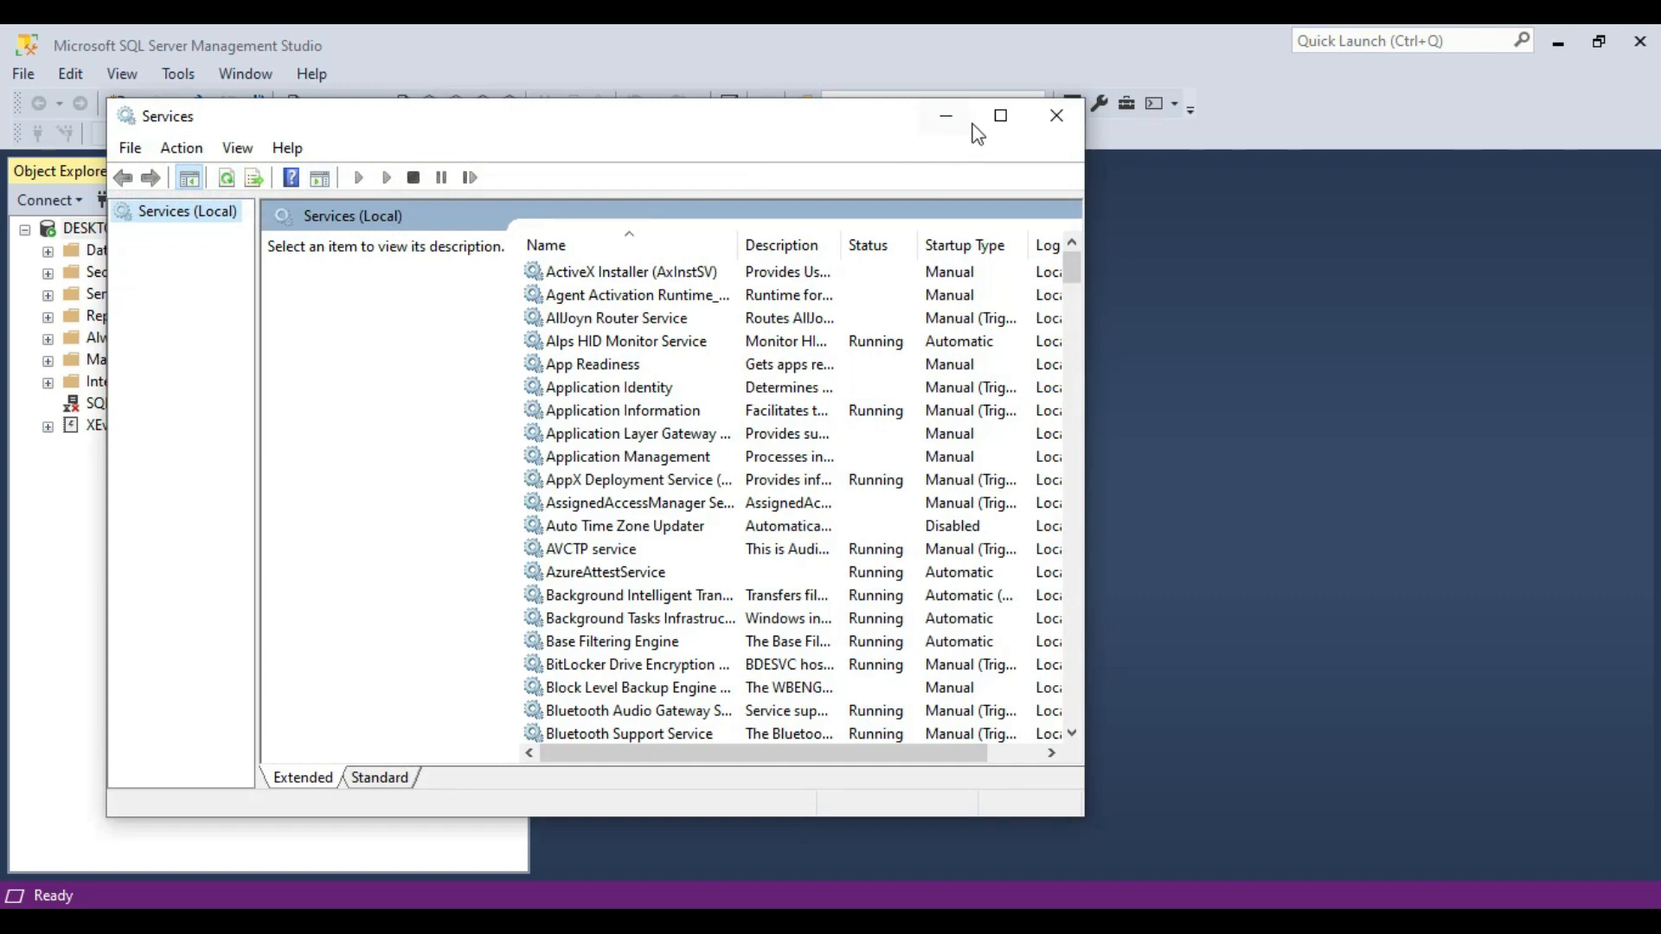
pyautogui.click(999, 115)
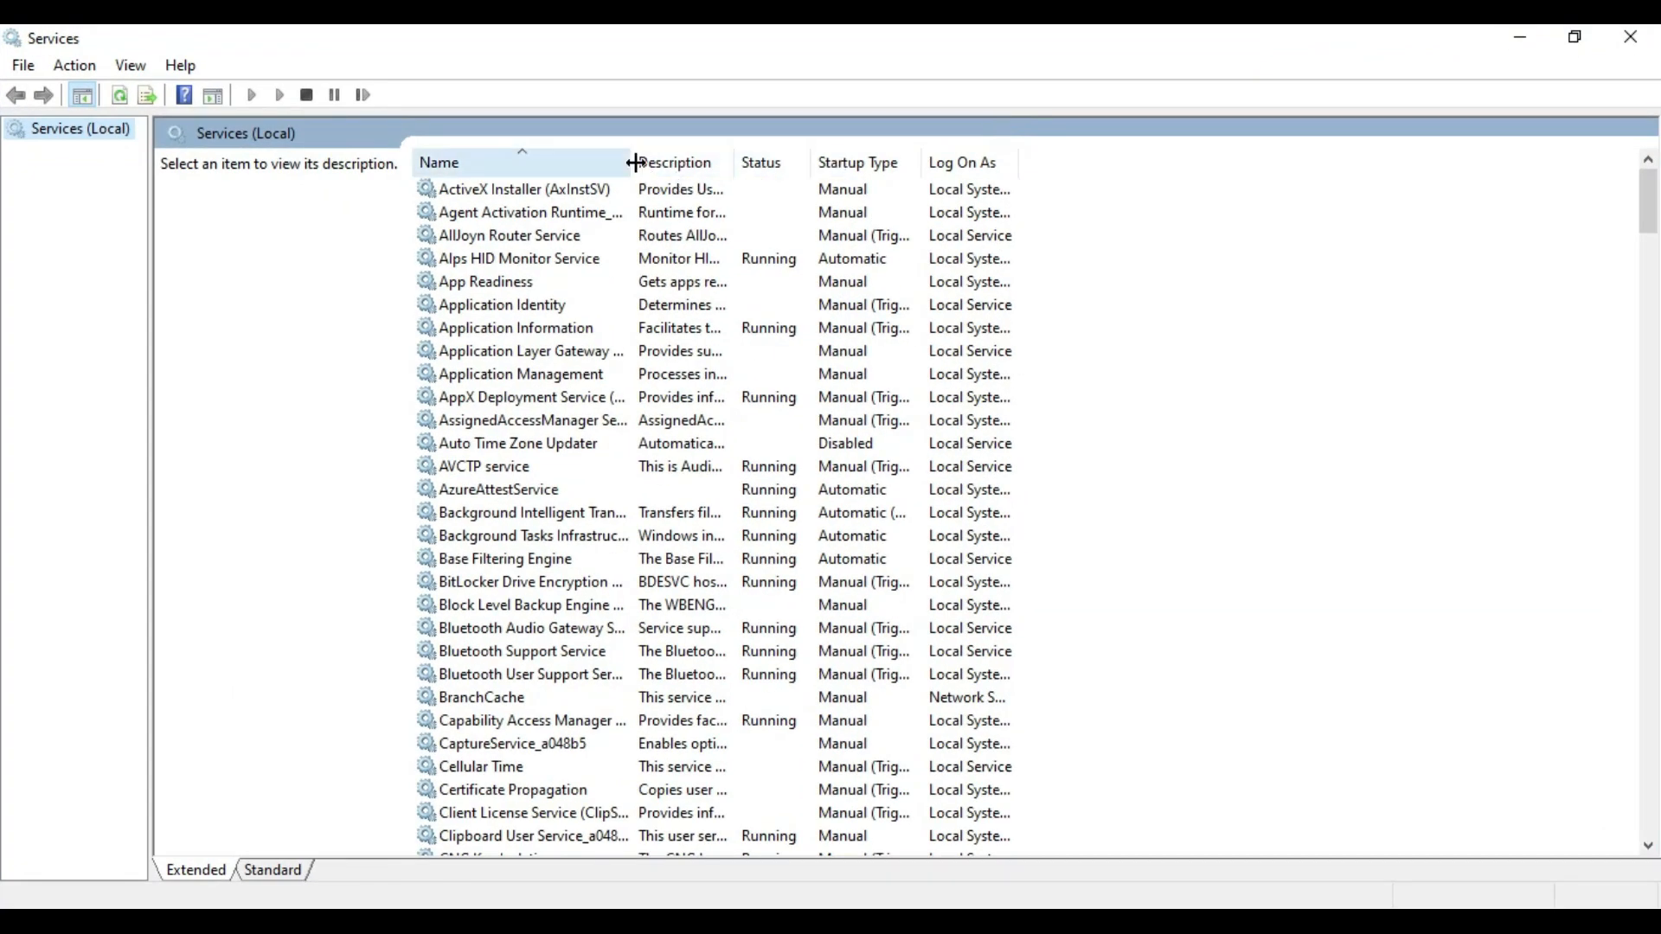
pyautogui.moveTo(632, 162); pyautogui.dragTo(896, 165)
pyautogui.click(658, 400)
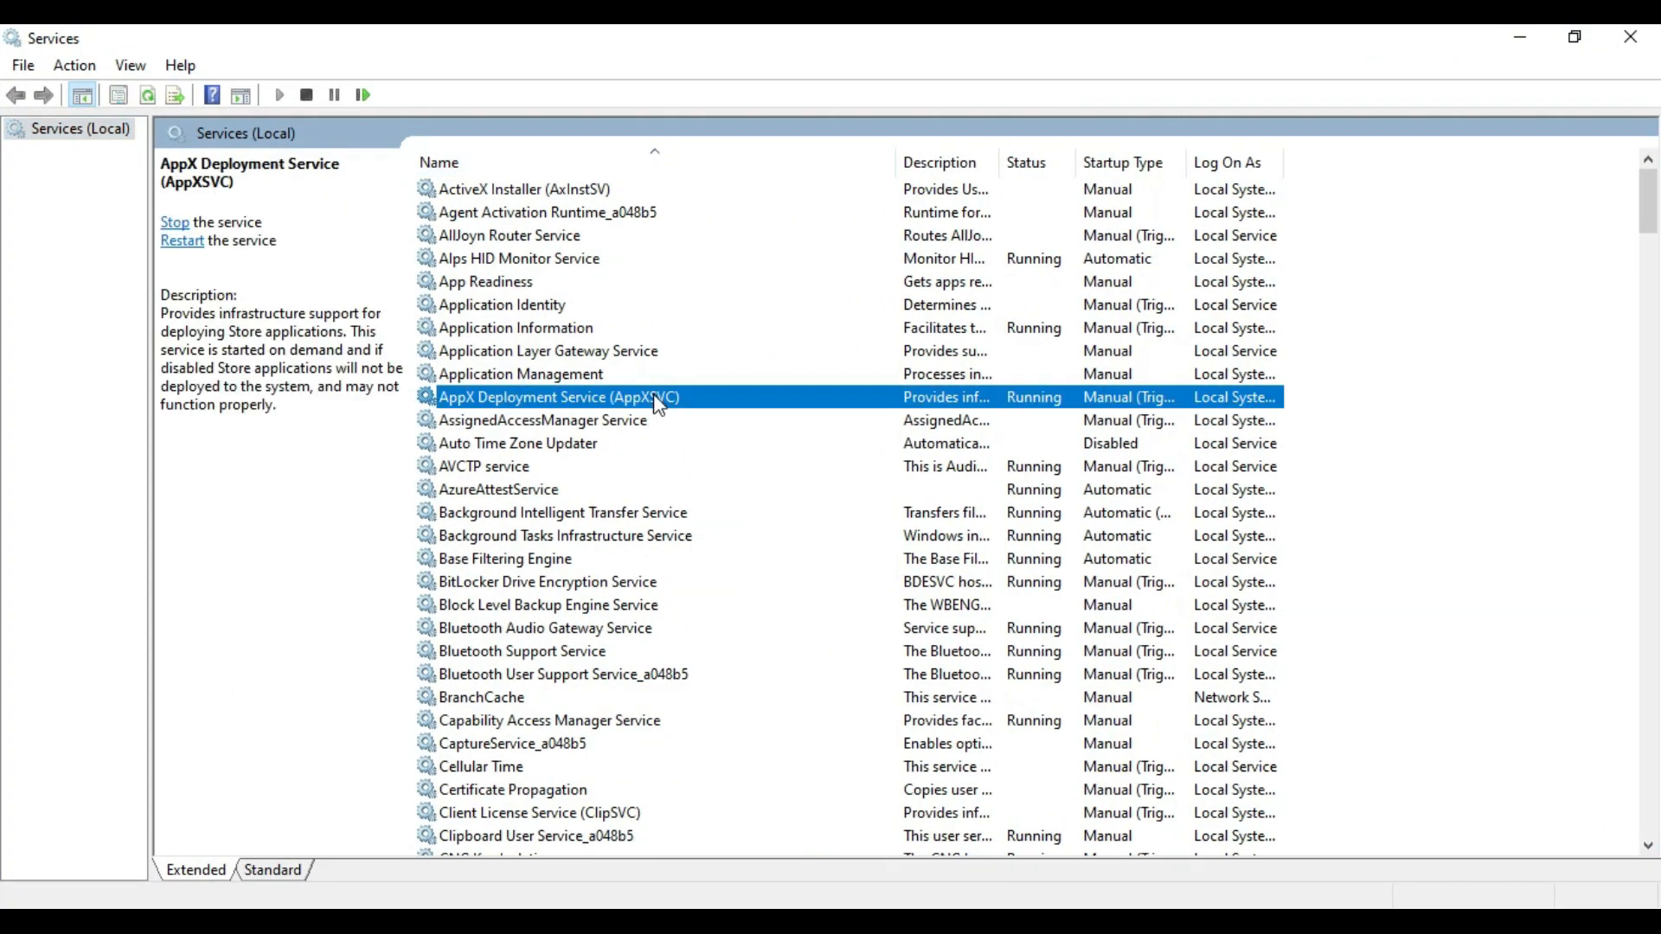
pyautogui.press('s')
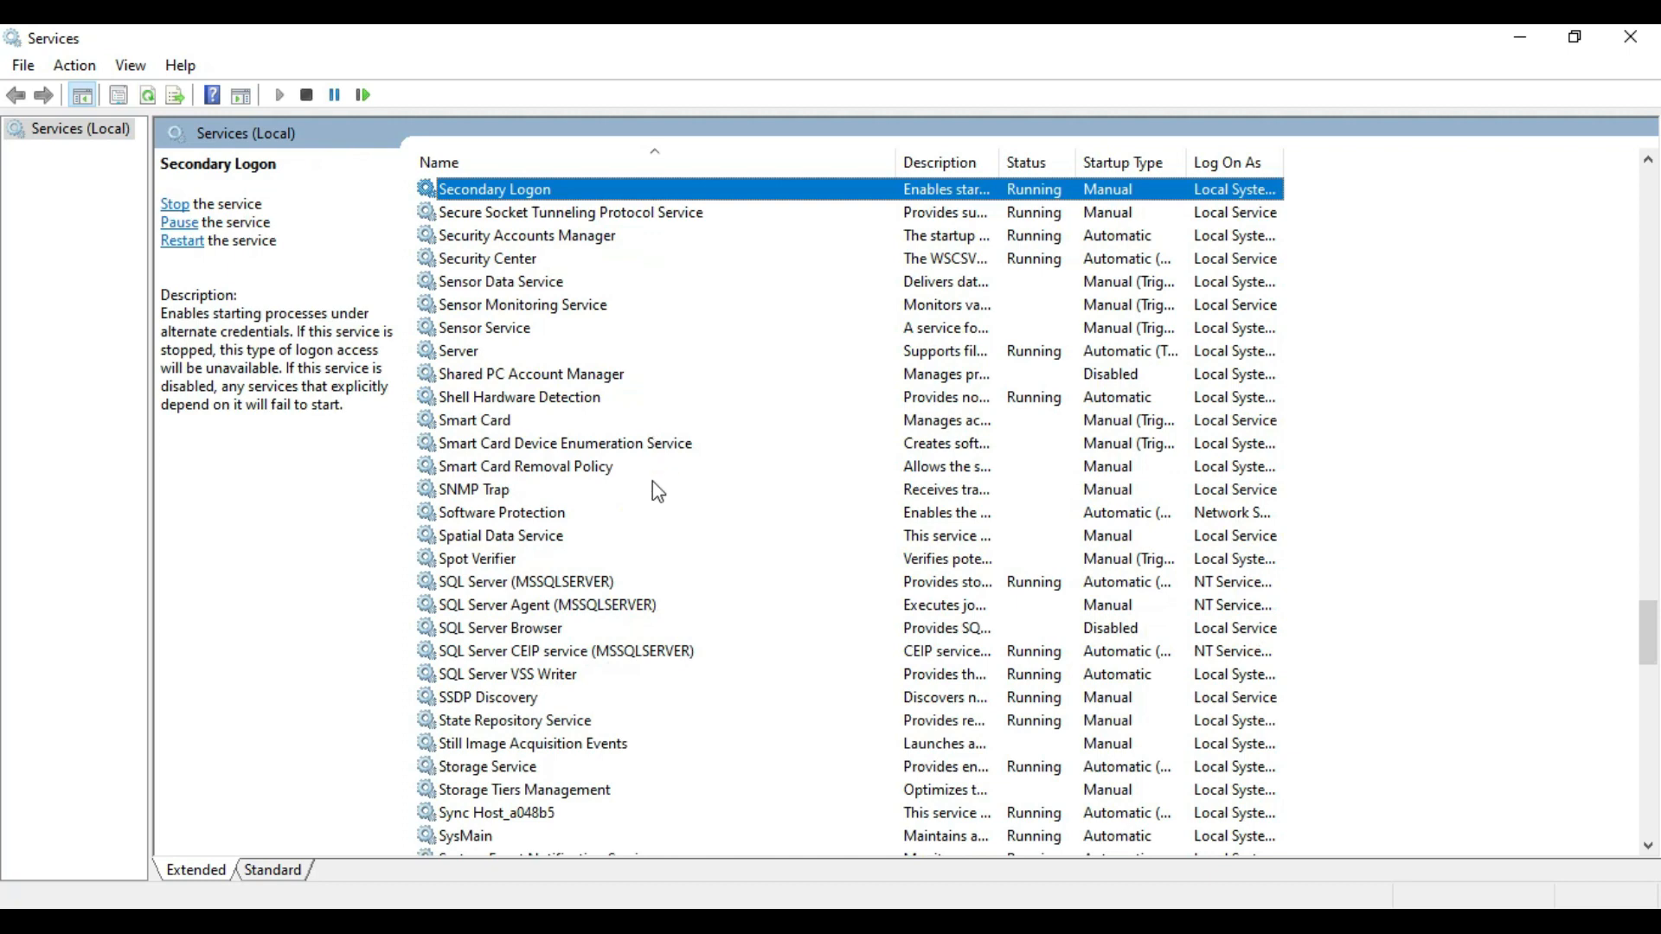
pyautogui.click(570, 589)
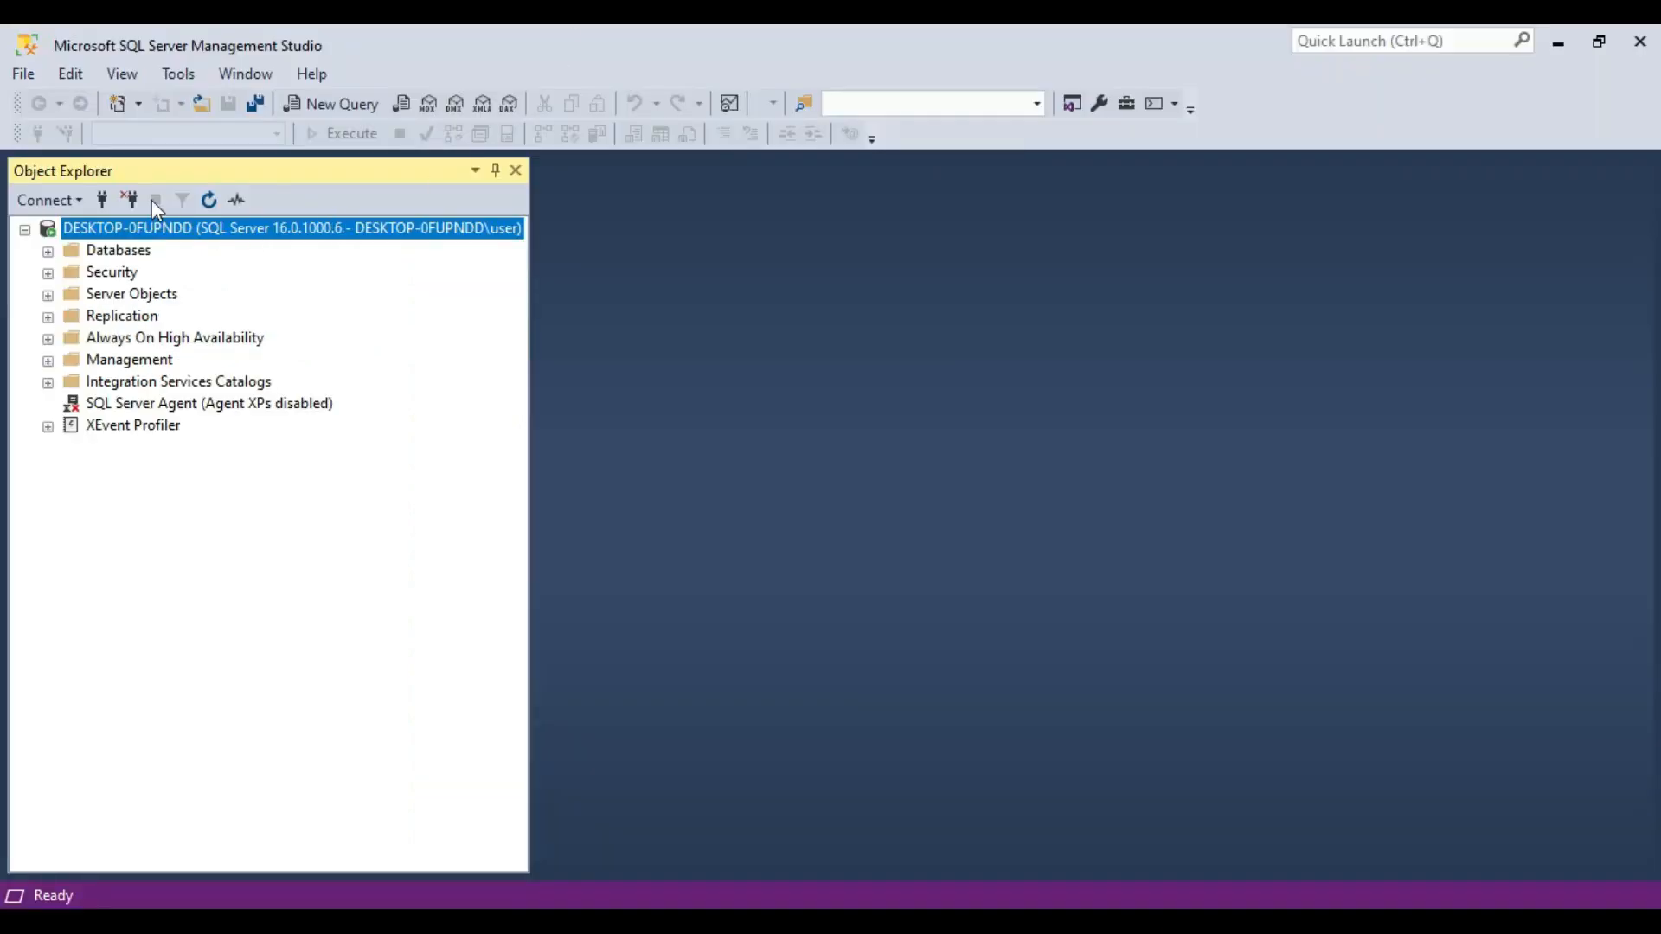
# Disconnect Object Explorer from the server in SSMS and stop the SQL Server (MSSQLSERVER) service in Windows Services.
pyautogui.click(128, 200)
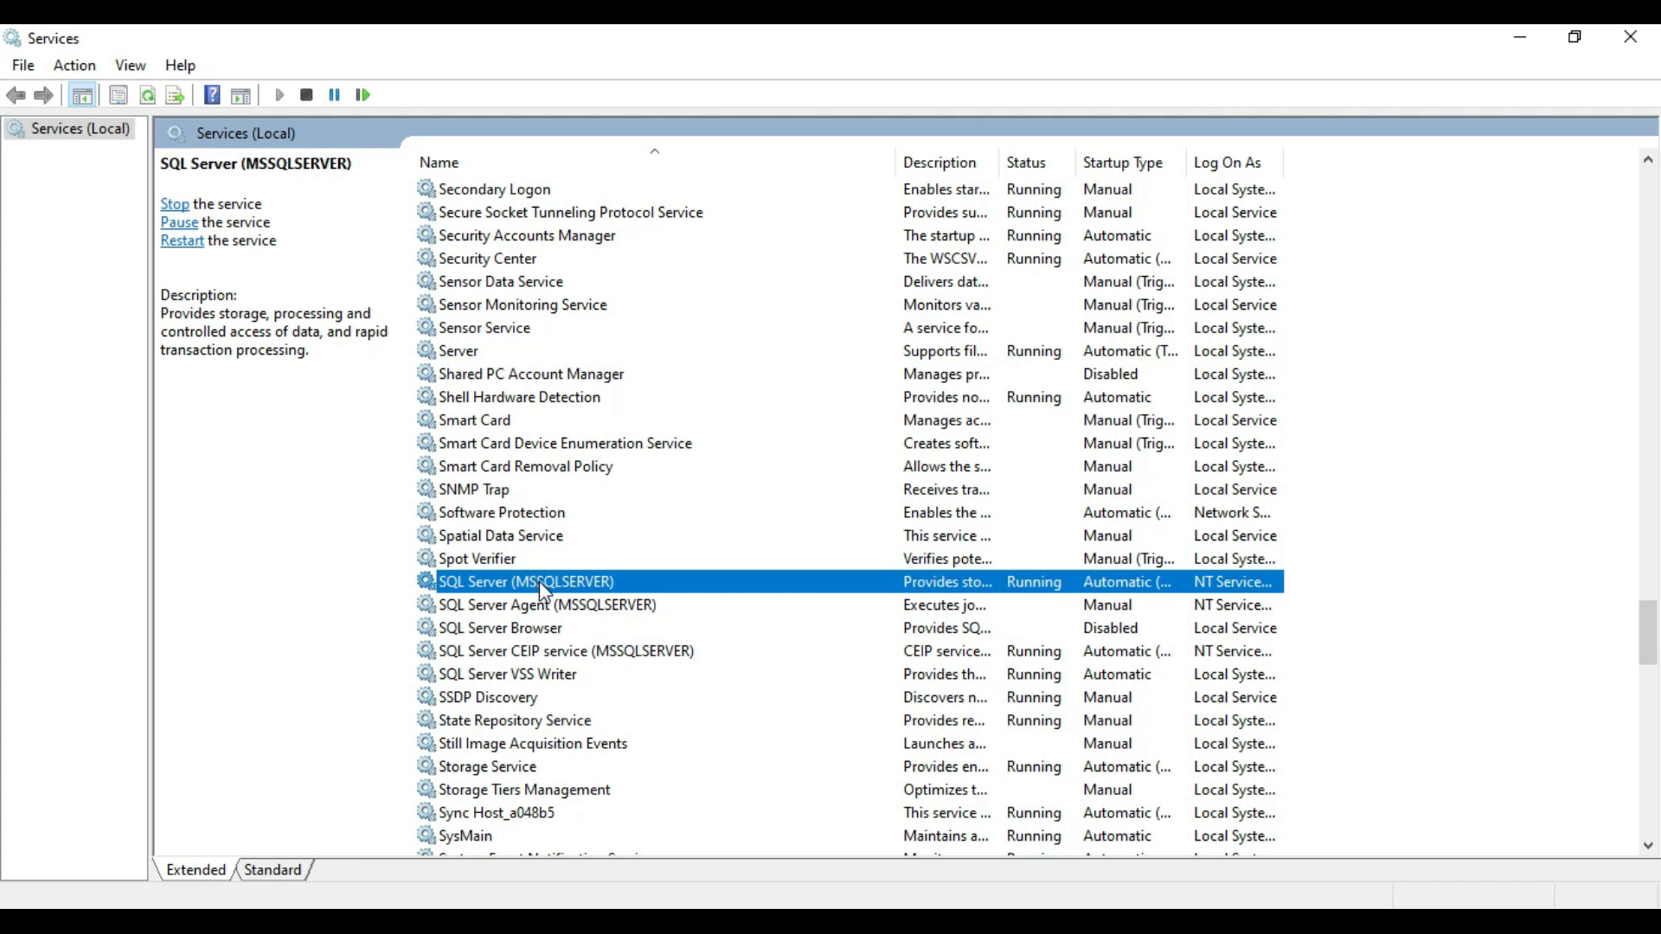
pyautogui.rightClick(540, 584)
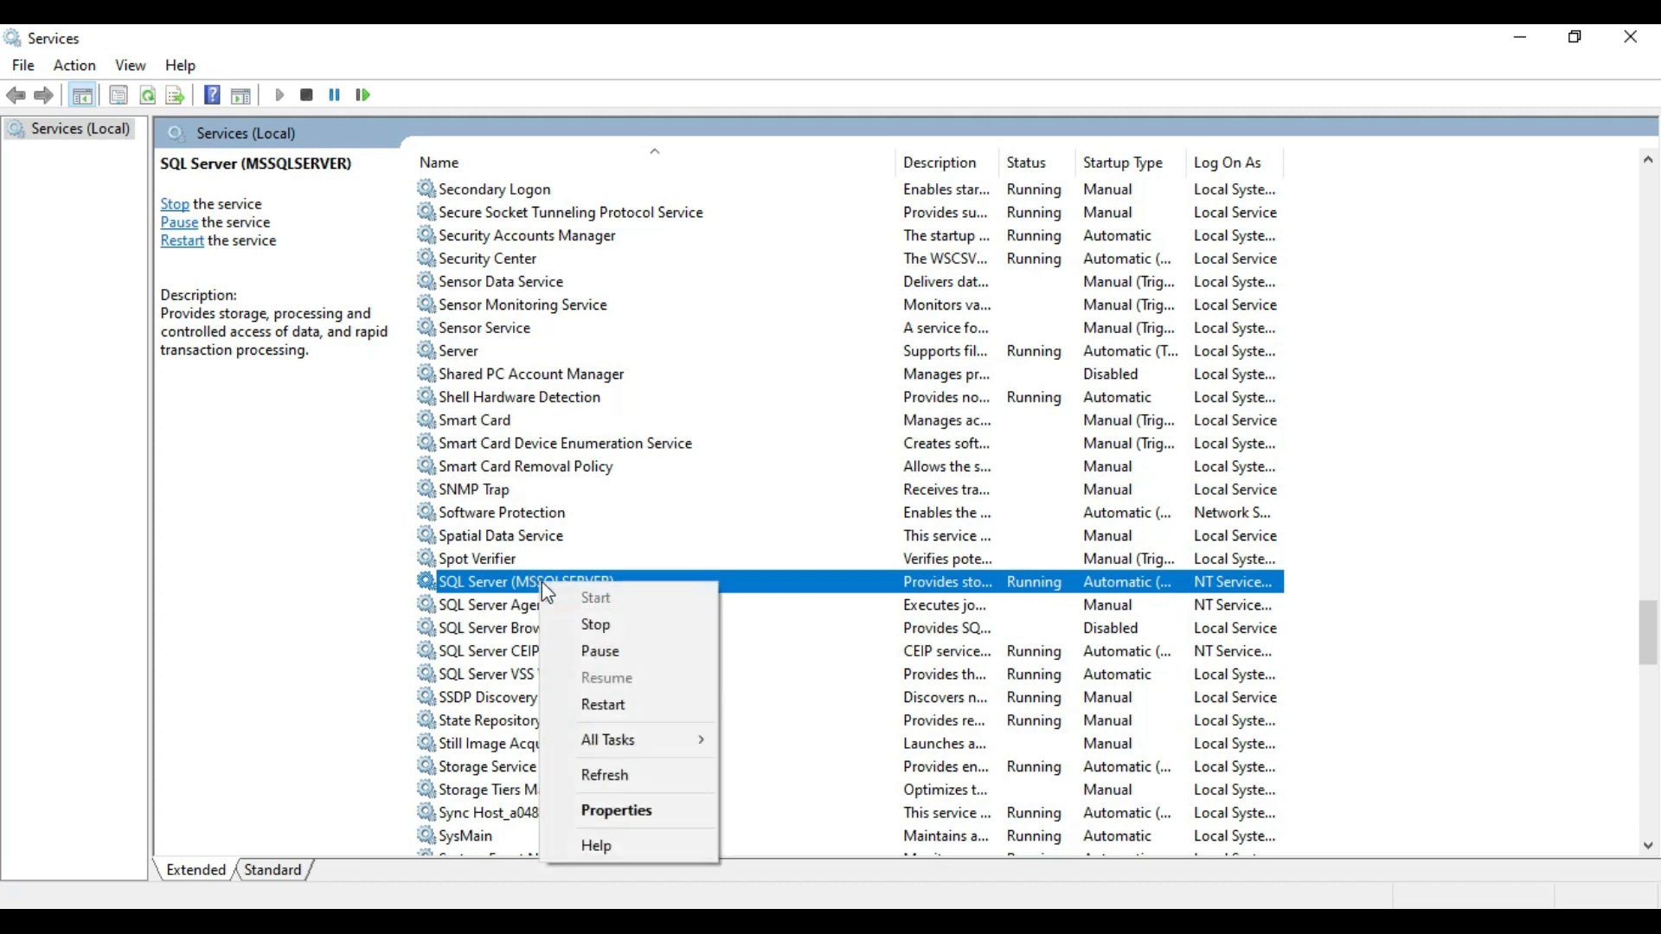
pyautogui.click(614, 626)
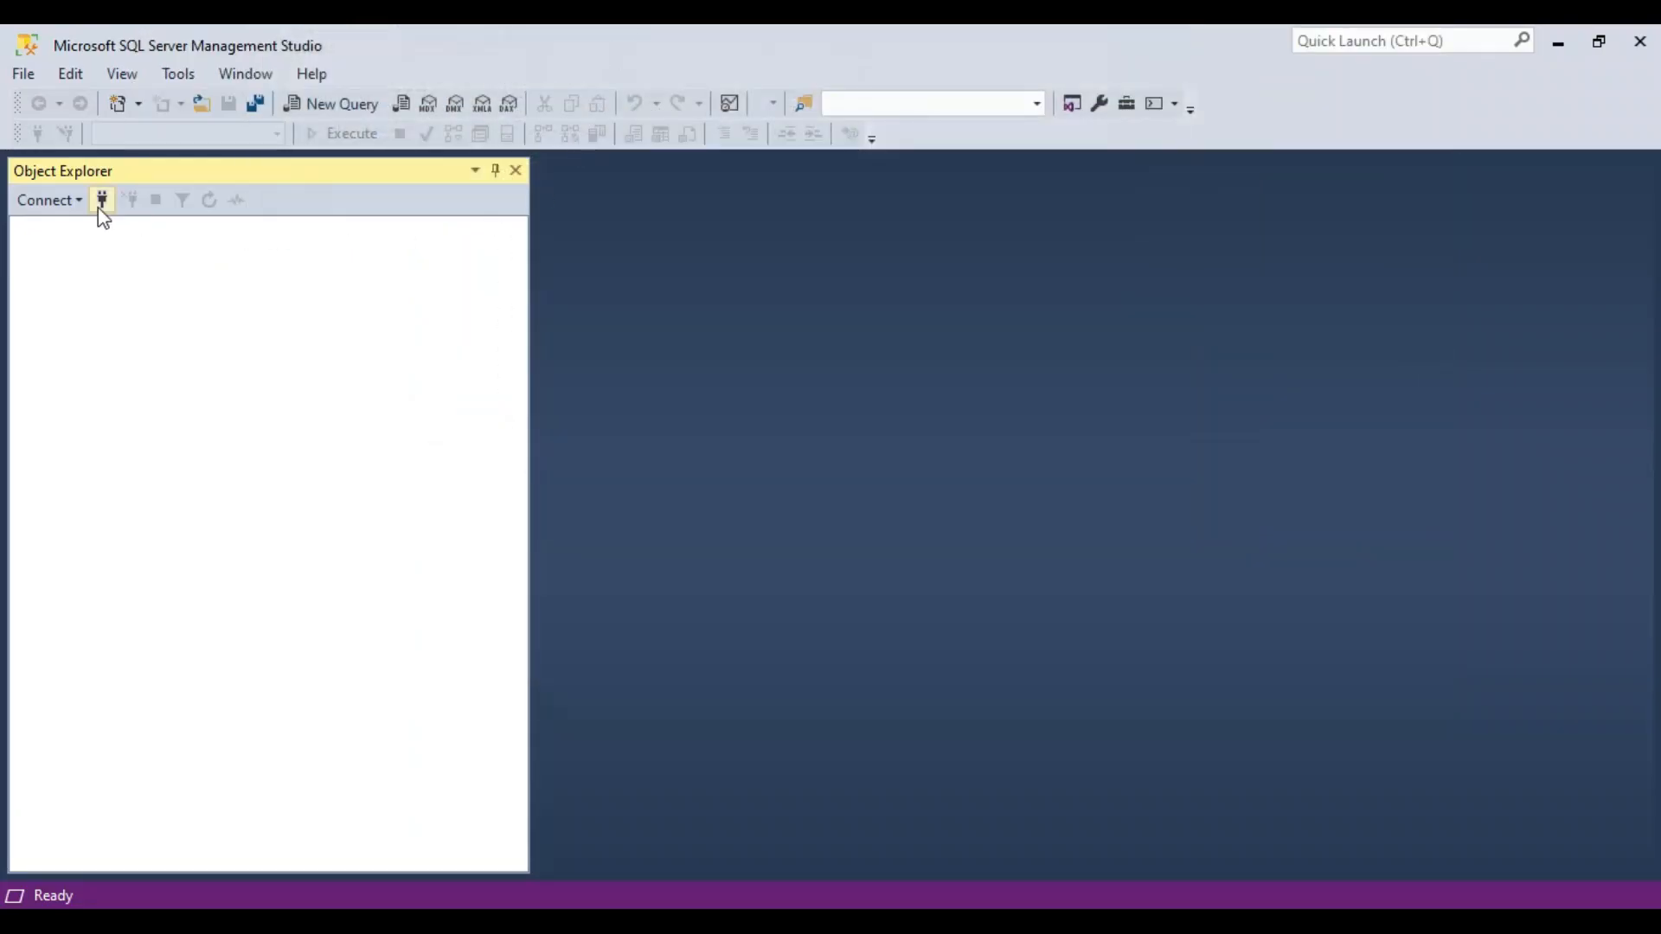
# Return to SSMS and try to connect to DESKTOP-0FUPNDD while its service is stopped.
pyautogui.click(100, 206)
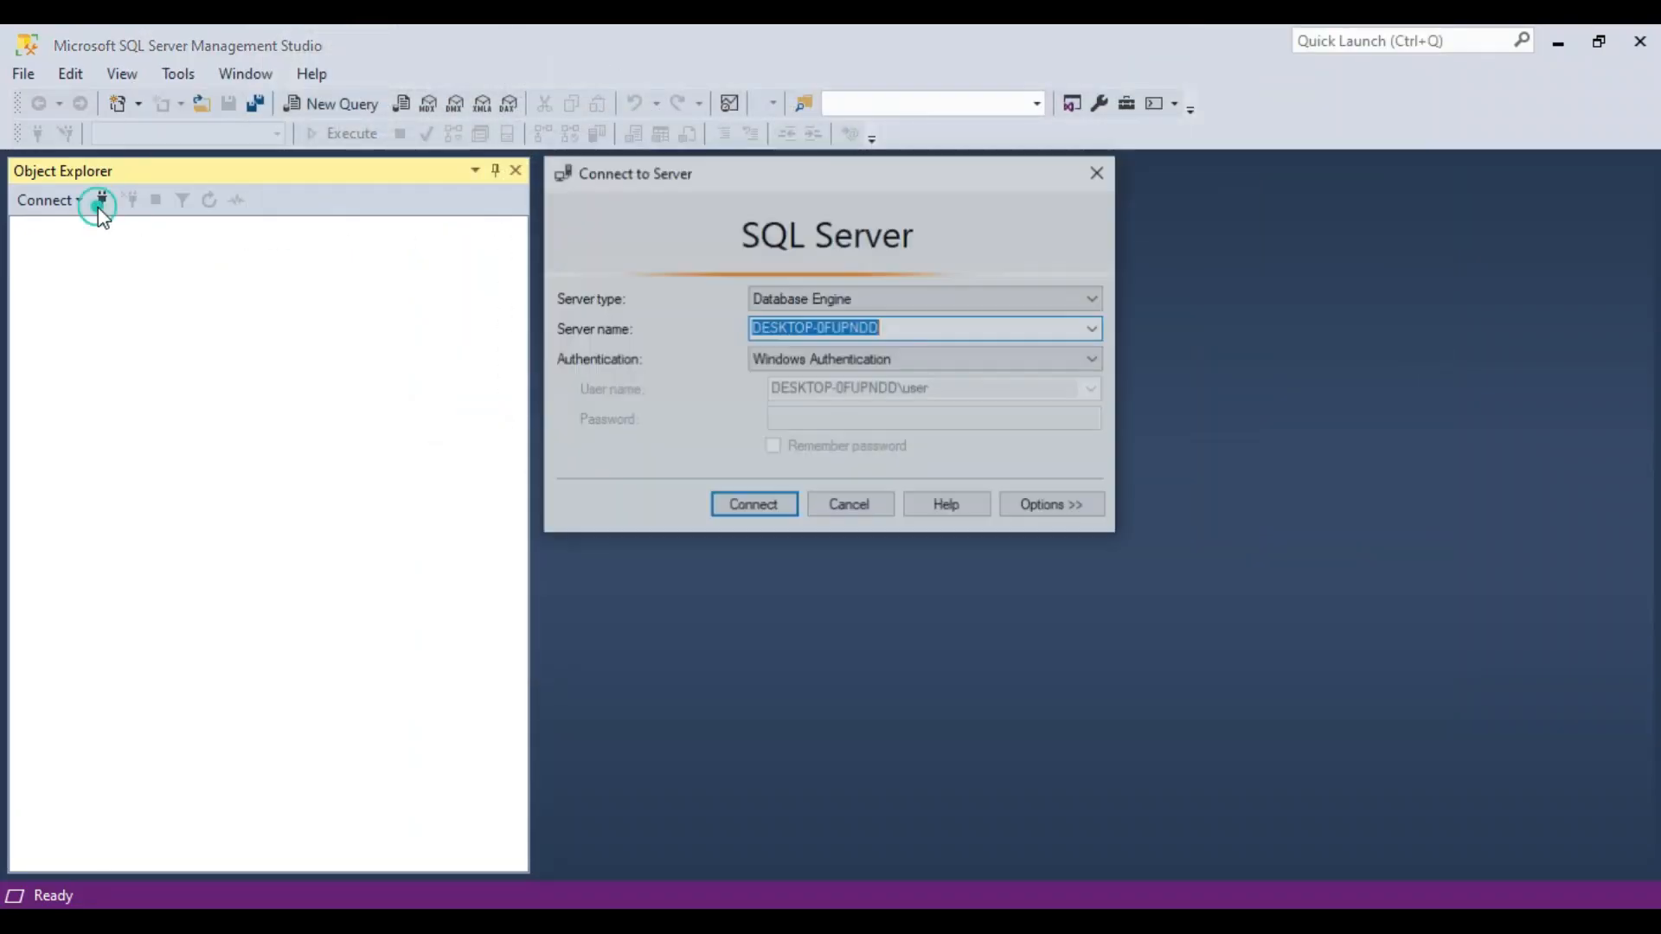
pyautogui.click(766, 505)
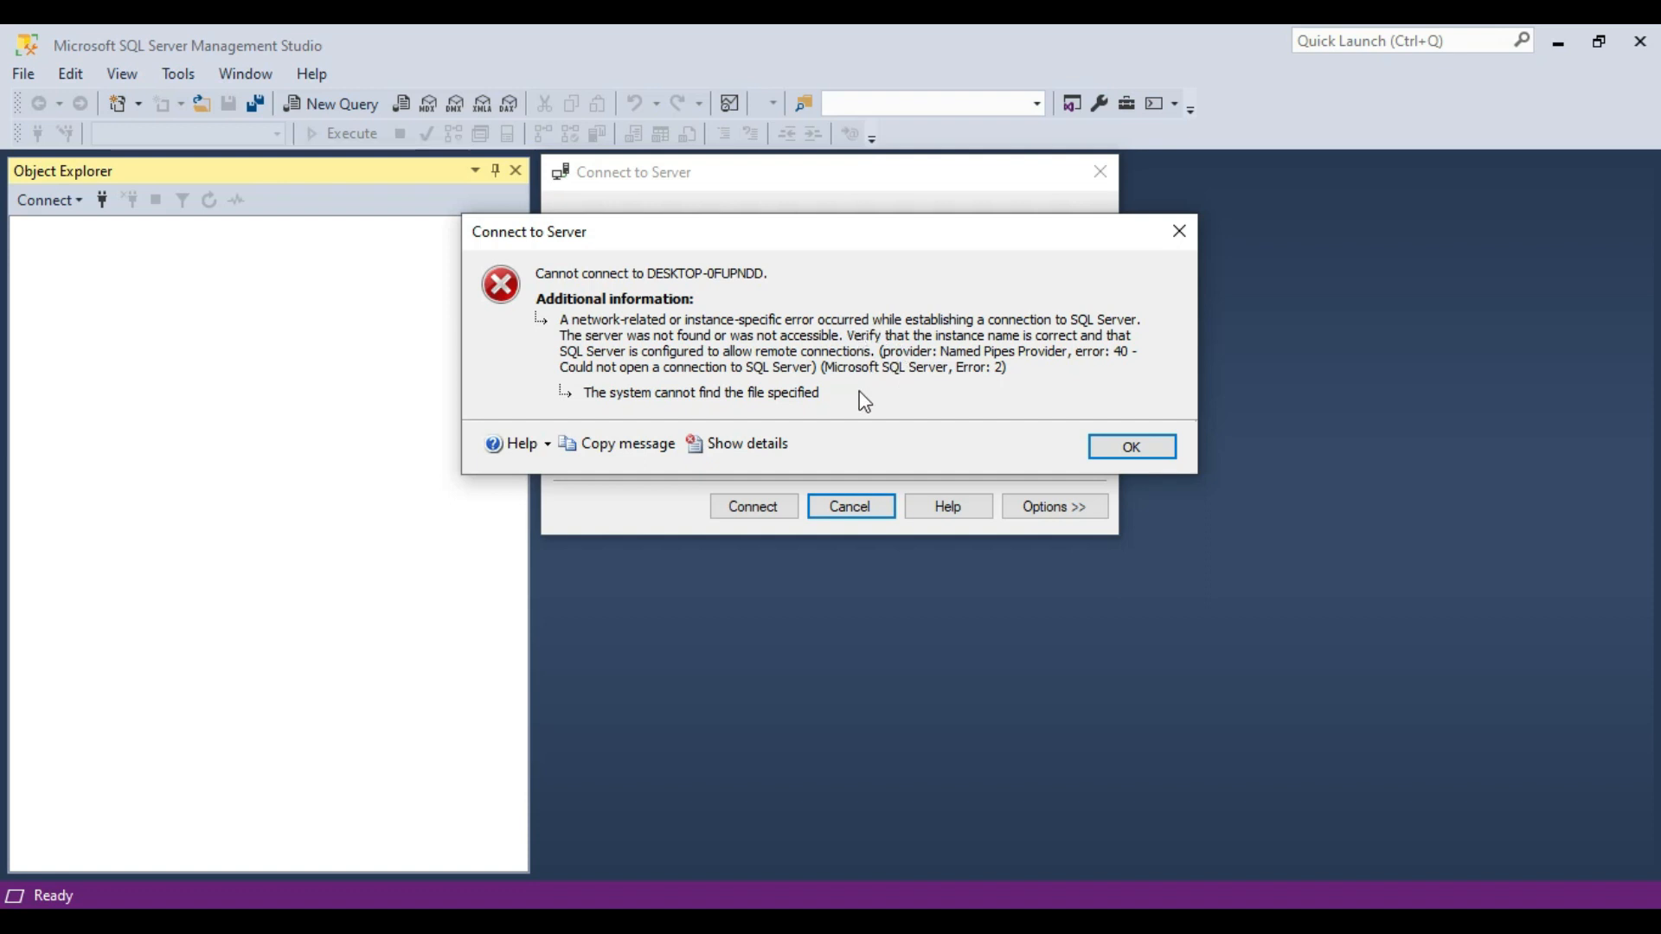
pyautogui.click(1127, 447)
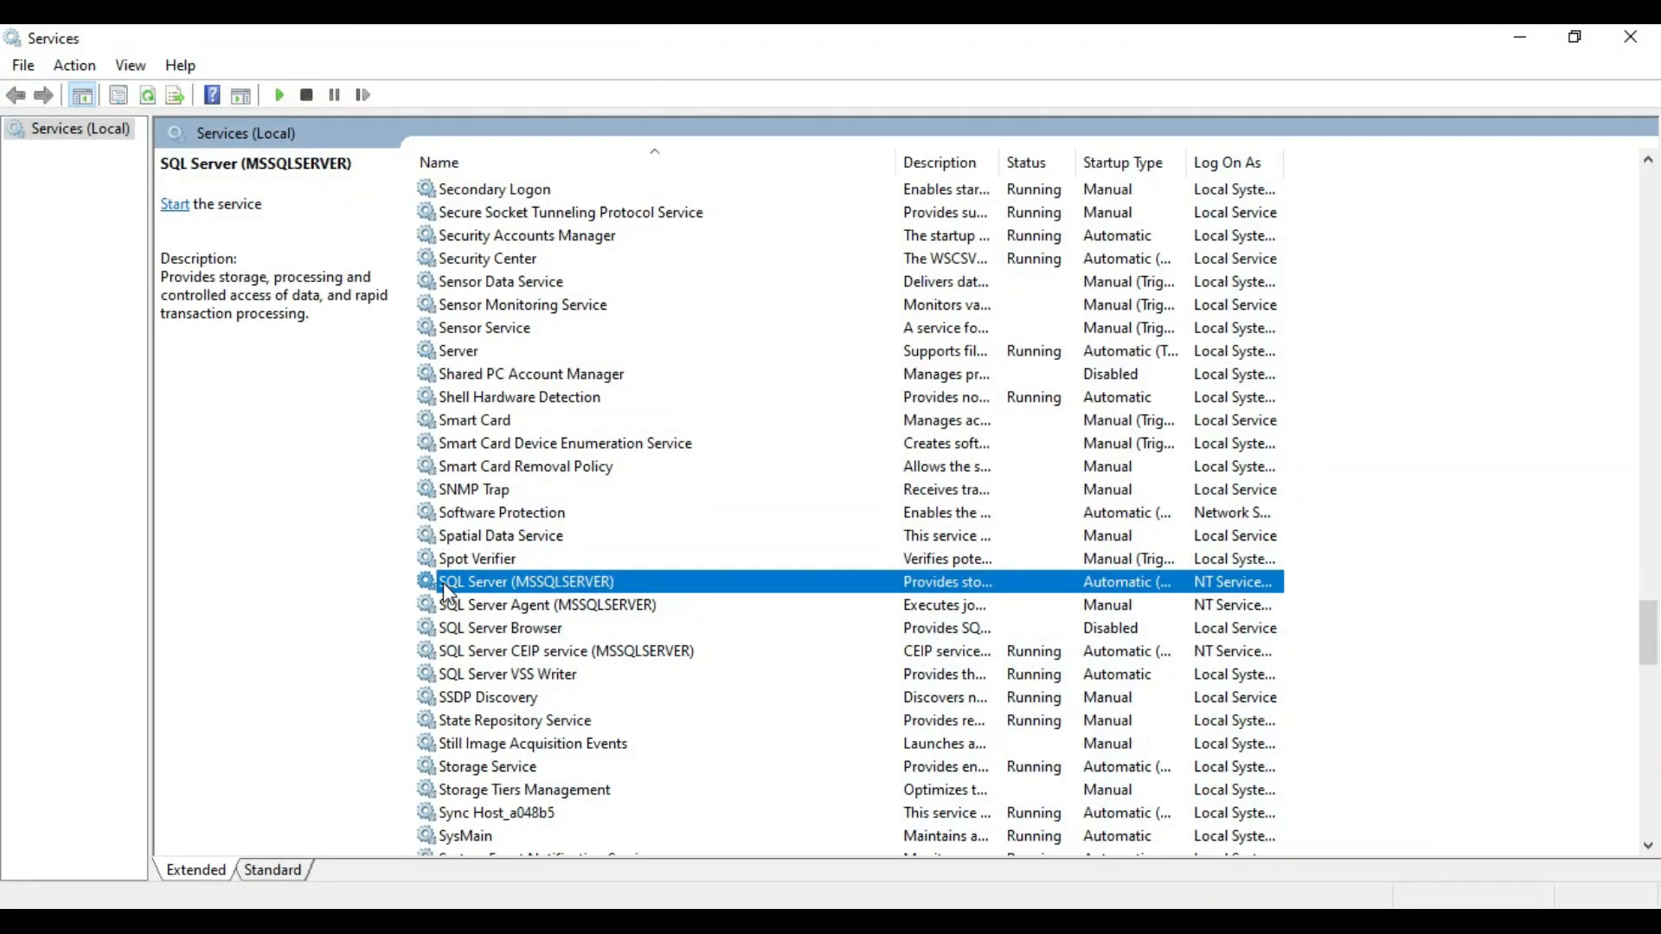
# Start the SQL Server (MSSQLSERVER) service in Windows Services and reconnect to DESKTOP-0FUPNDD from SSMS.
pyautogui.rightClick(570, 579)
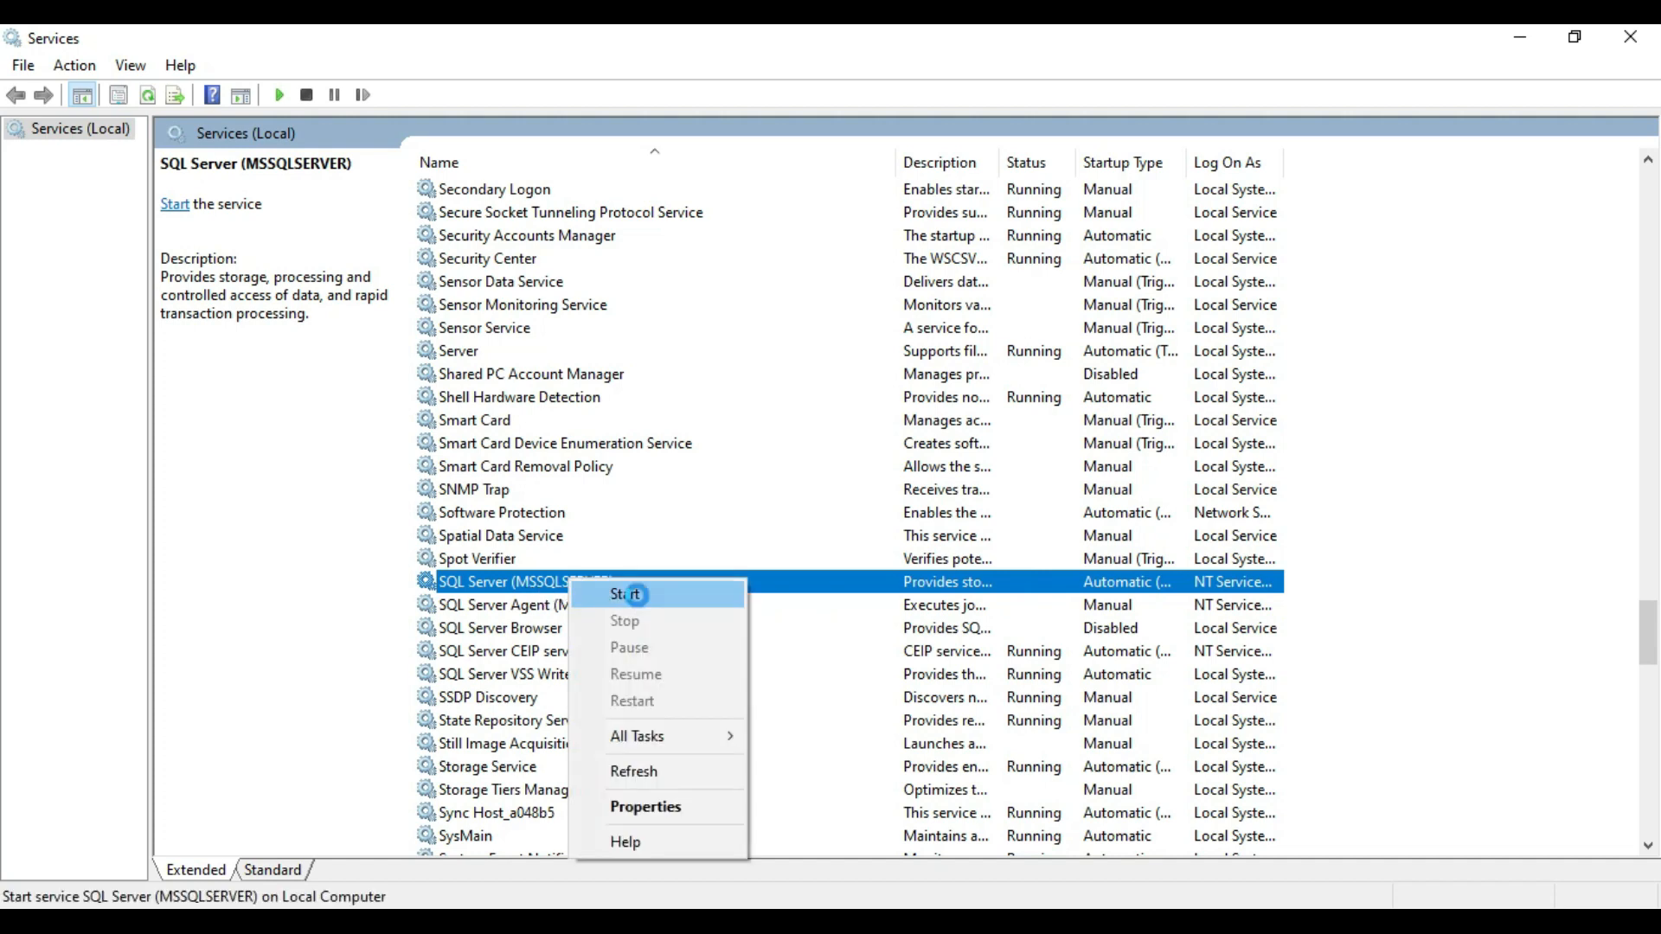
pyautogui.click(632, 594)
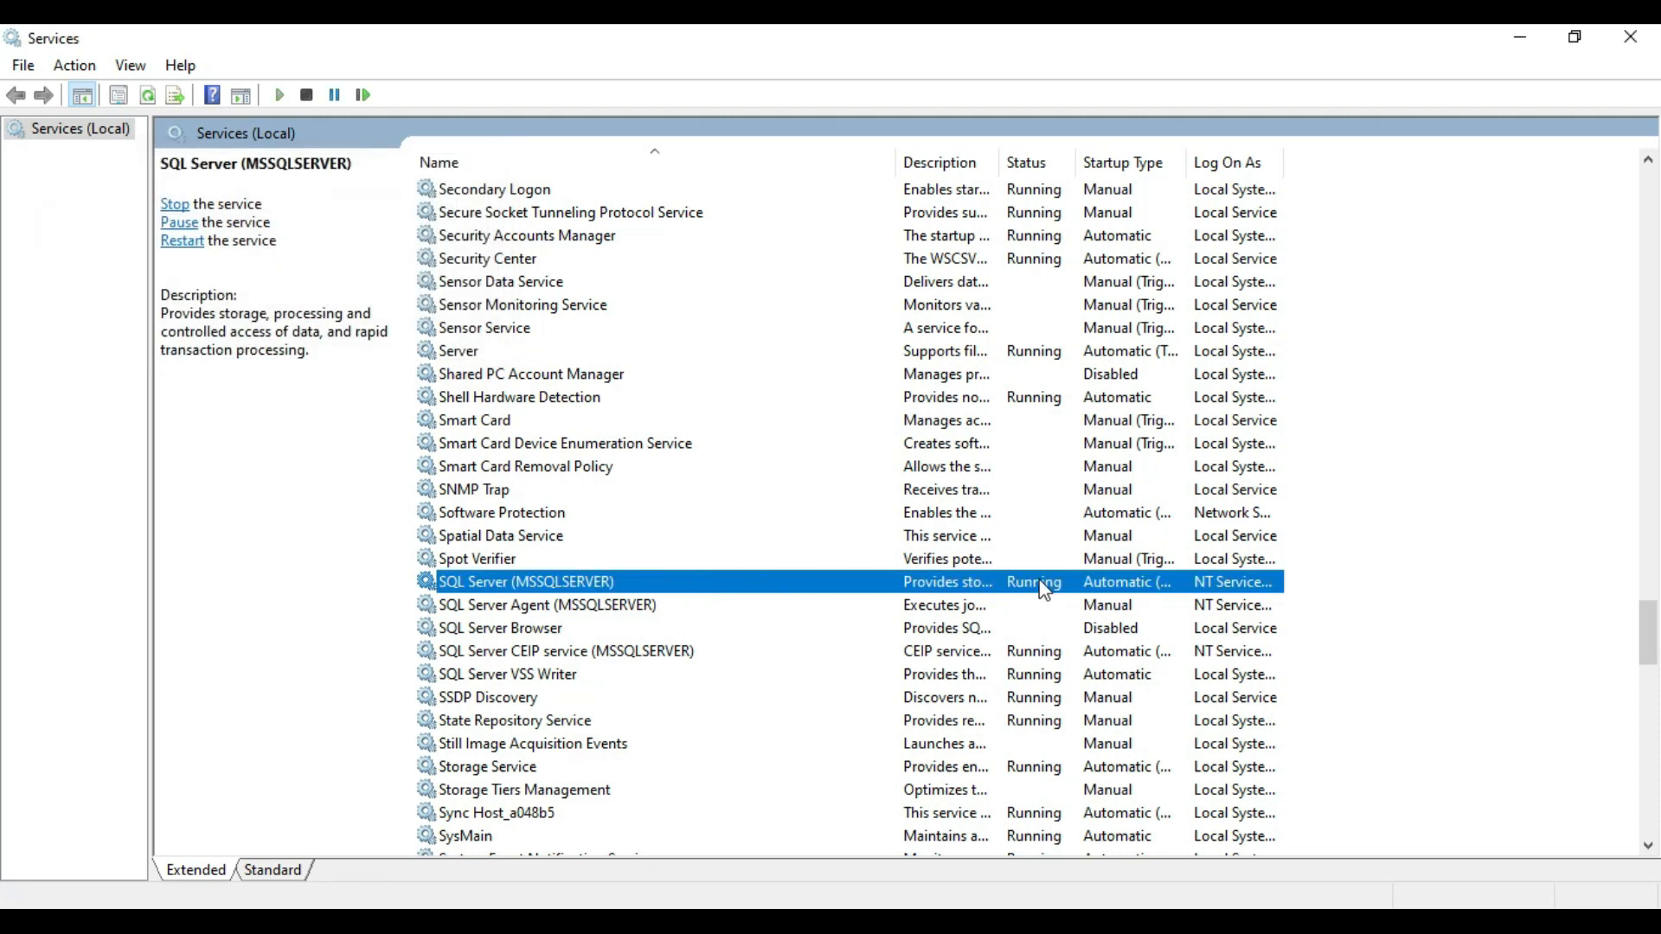
pyautogui.click(640, 18)
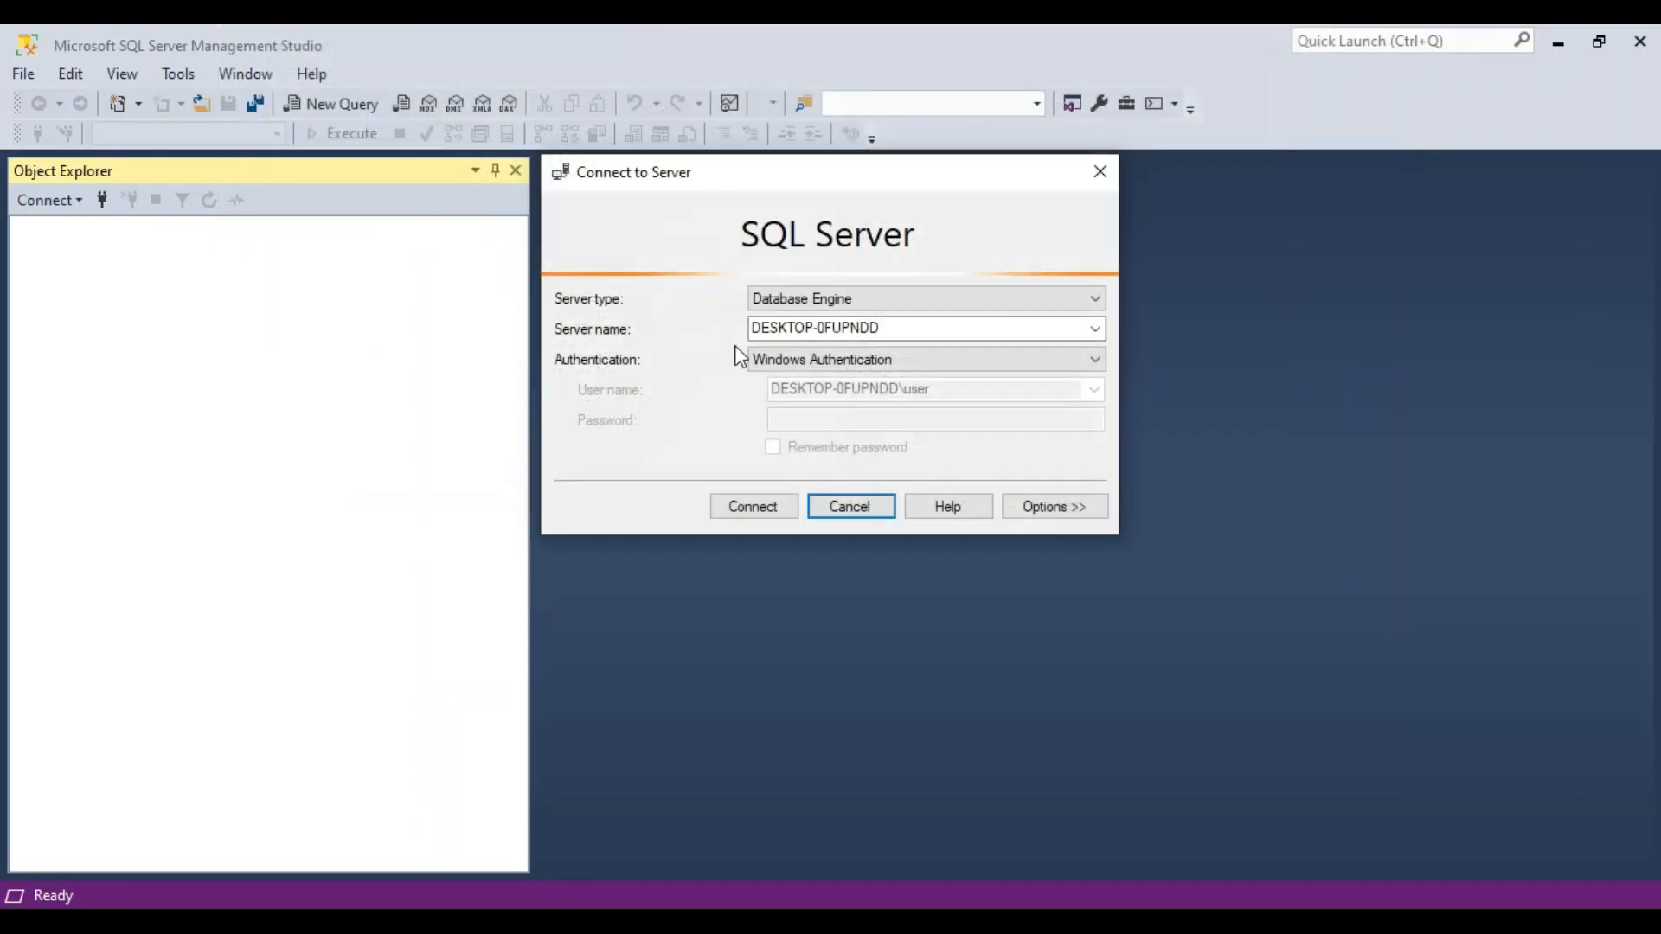
pyautogui.click(771, 506)
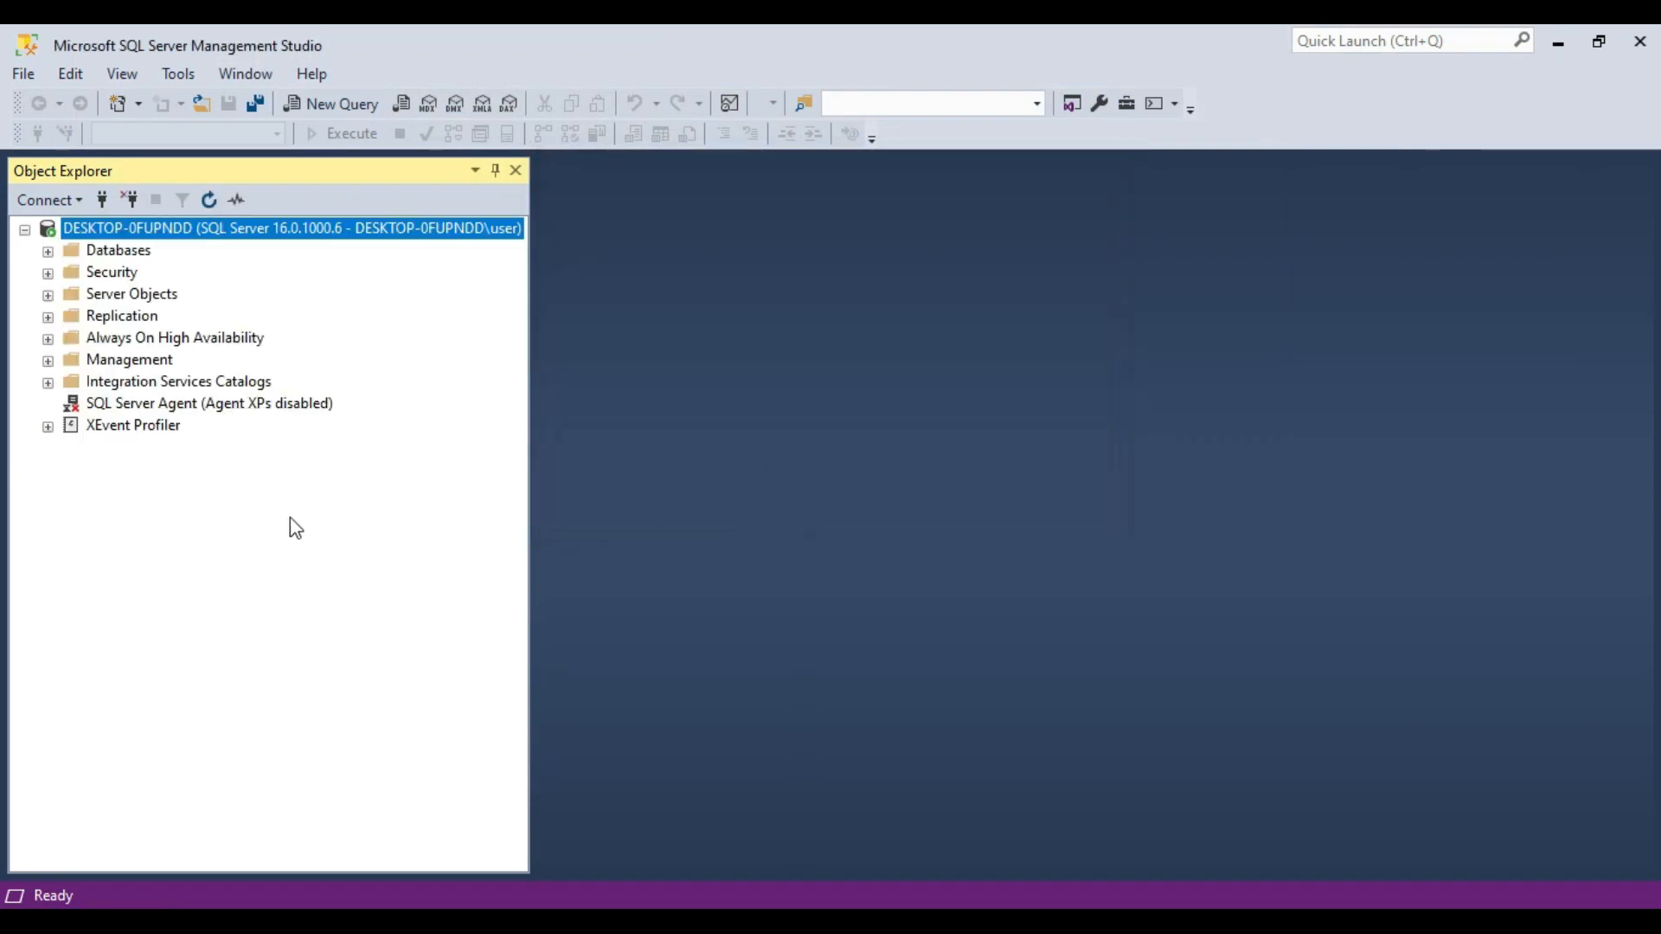